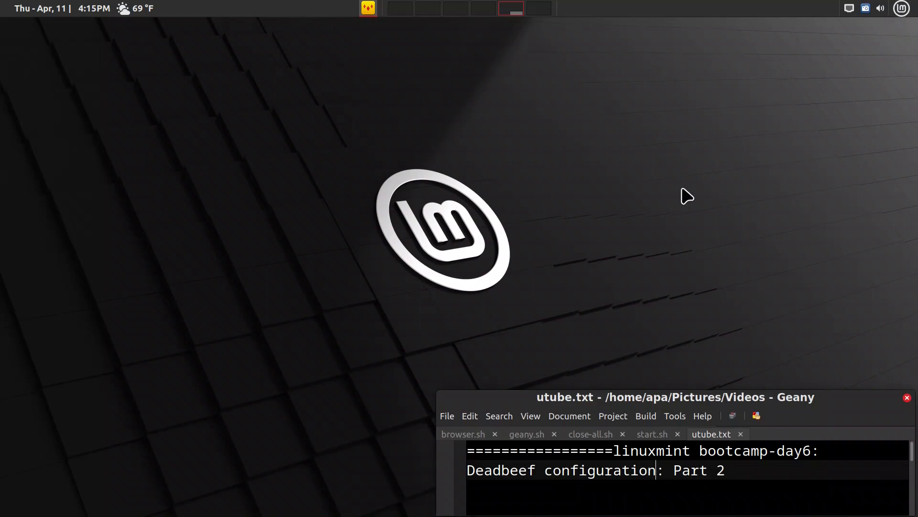
- Switch to the workspace with the DeaDBeeF player and turn on its Design mode
{"action": "key", "text": "ctrl+alt+Left"}
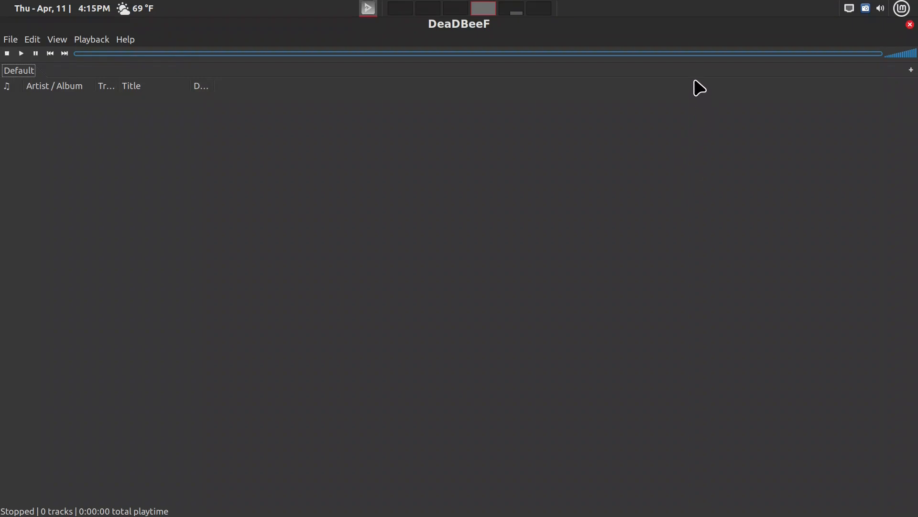
{"action": "key", "text": "super+Left"}
{"action": "left_click", "coordinate": [63, 40]}
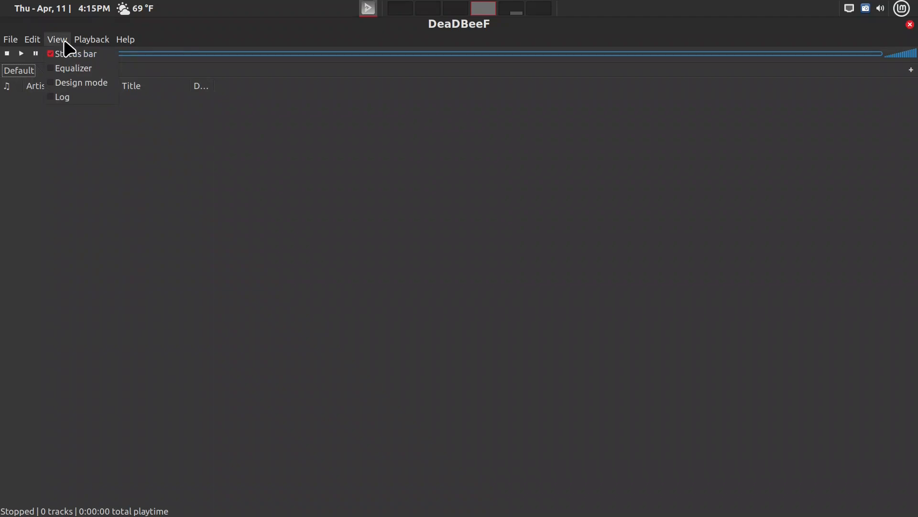
{"action": "left_click", "coordinate": [65, 84]}
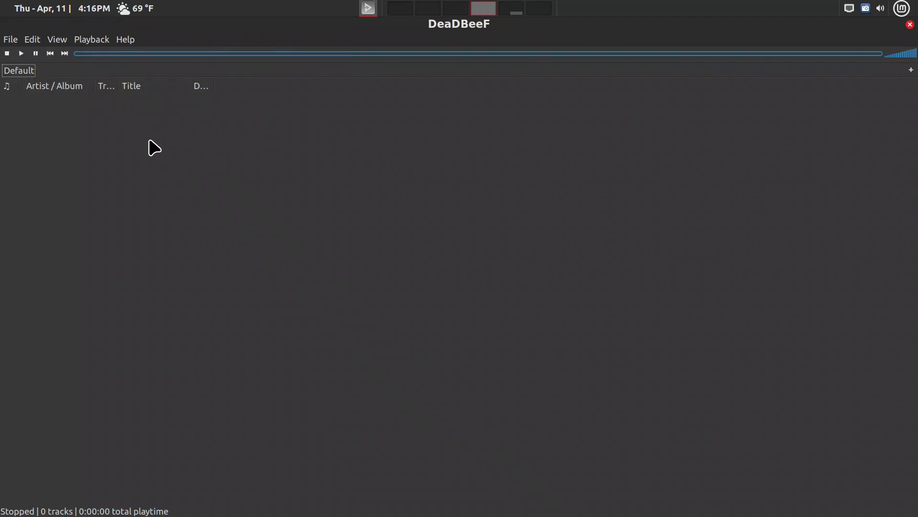
- Clear the default layout by deleting the tabbed playlist, the seekbar, the playback controls and the enclosing VBox
{"action": "right_click", "coordinate": [276, 150]}
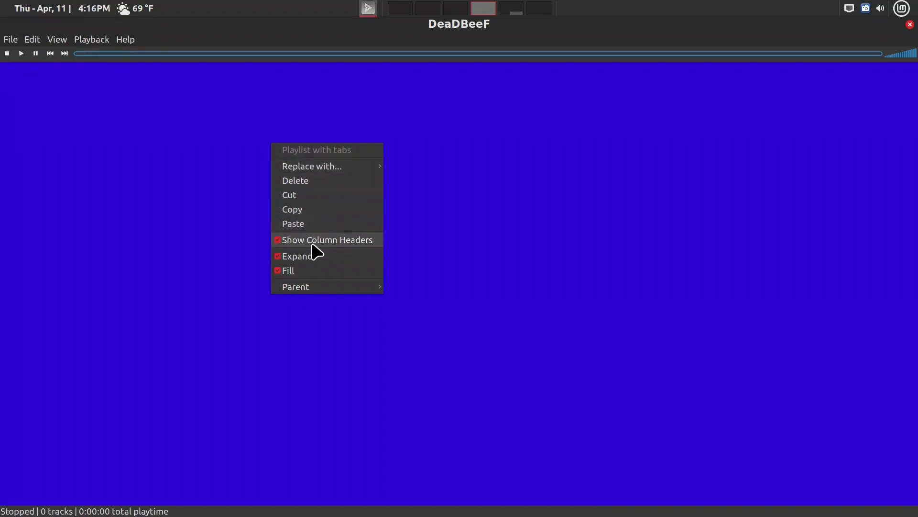
{"action": "left_click", "coordinate": [314, 181]}
{"action": "right_click", "coordinate": [286, 61]}
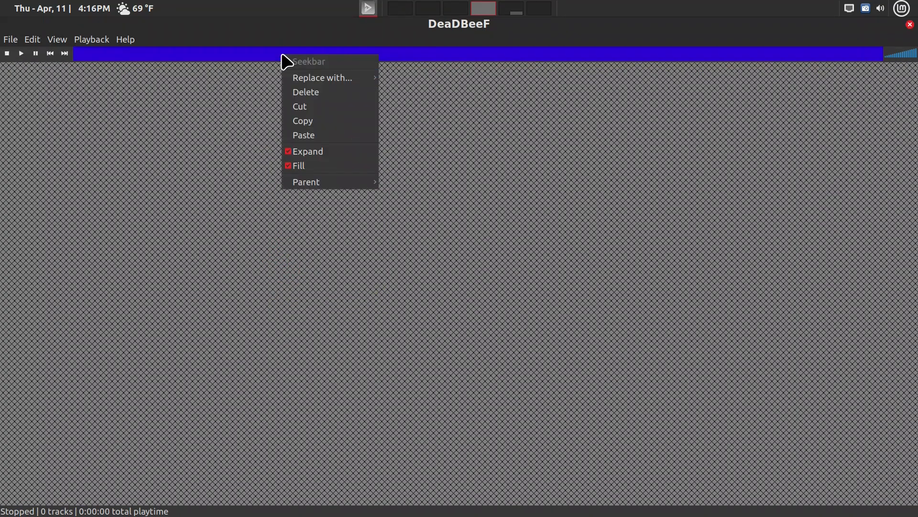
{"action": "left_click", "coordinate": [301, 96]}
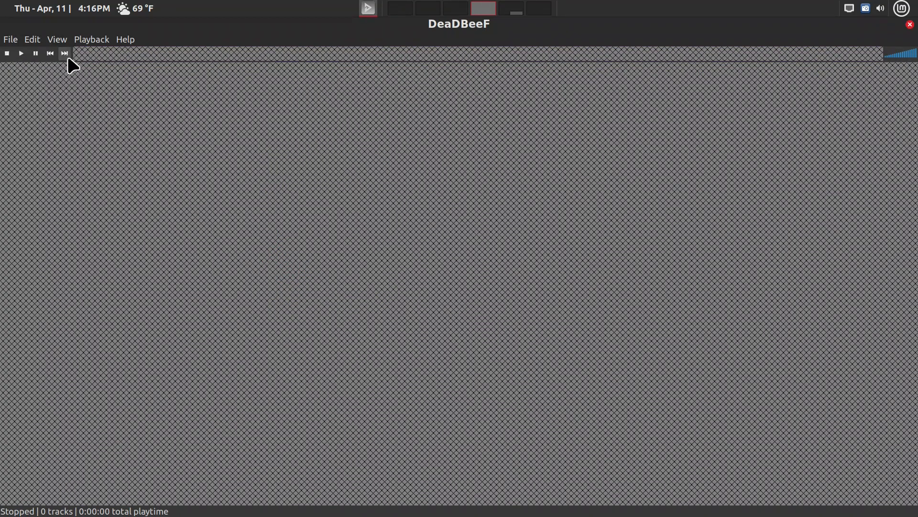
{"action": "right_click", "coordinate": [53, 60]}
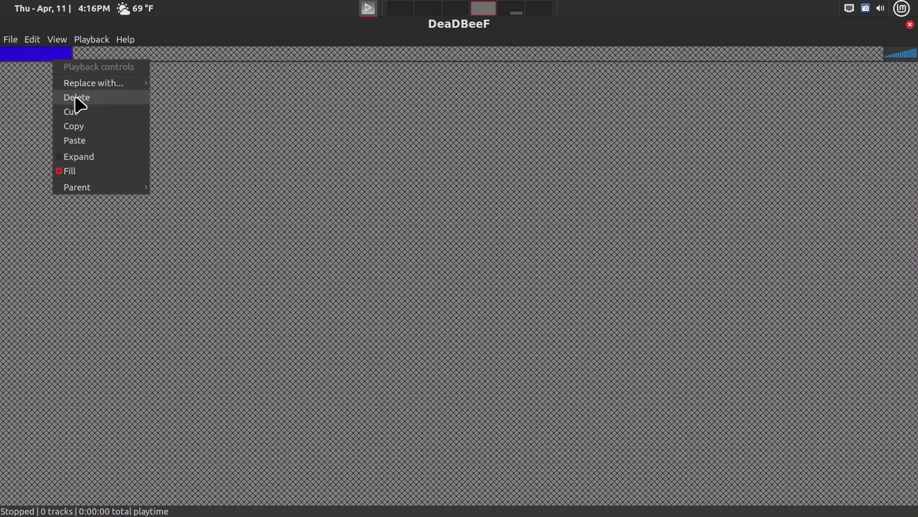
{"action": "left_click", "coordinate": [76, 97]}
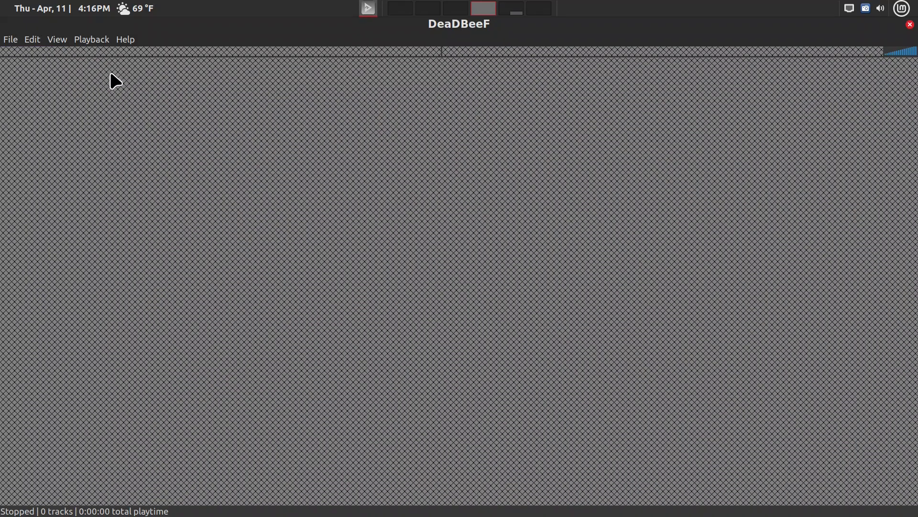
{"action": "right_click", "coordinate": [145, 63]}
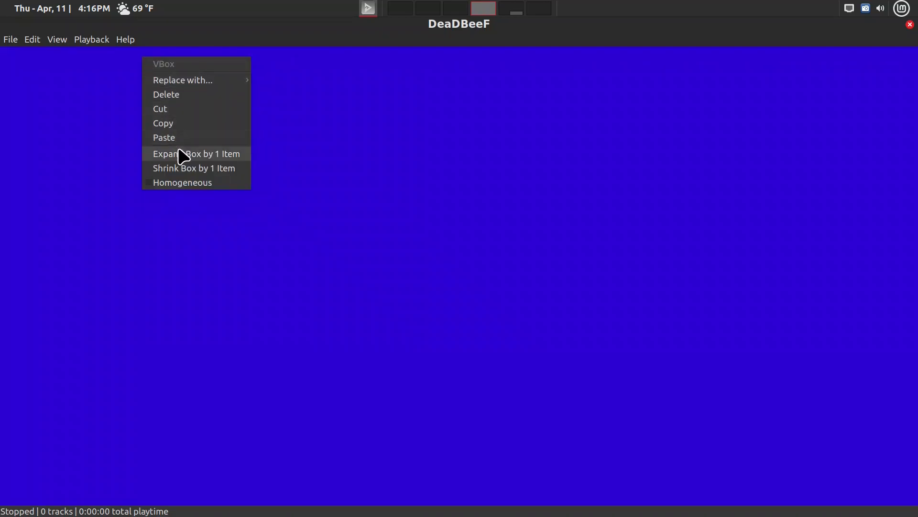
{"action": "left_click", "coordinate": [181, 95]}
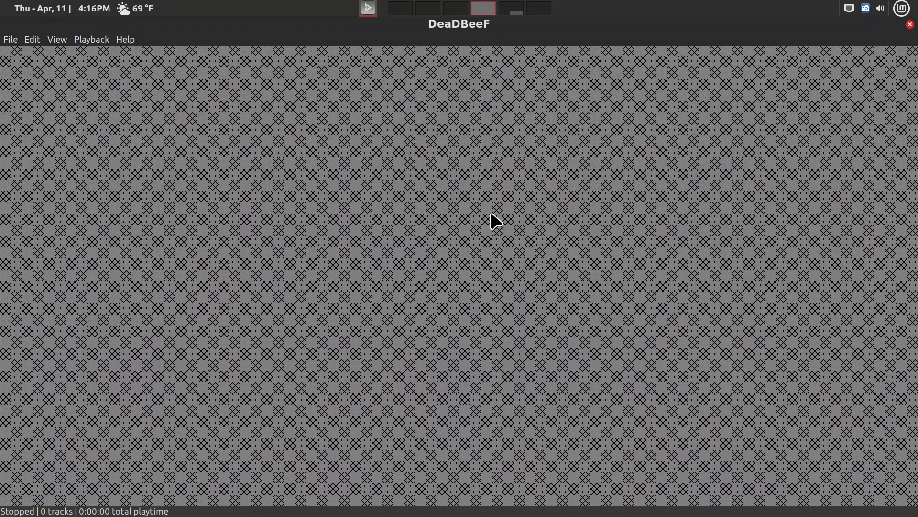
- Insert a left and right splitter in the empty layout and narrow the left pane to about 30% of the width
{"action": "right_click", "coordinate": [294, 178]}
{"action": "mouse_move", "coordinate": [297, 184]}
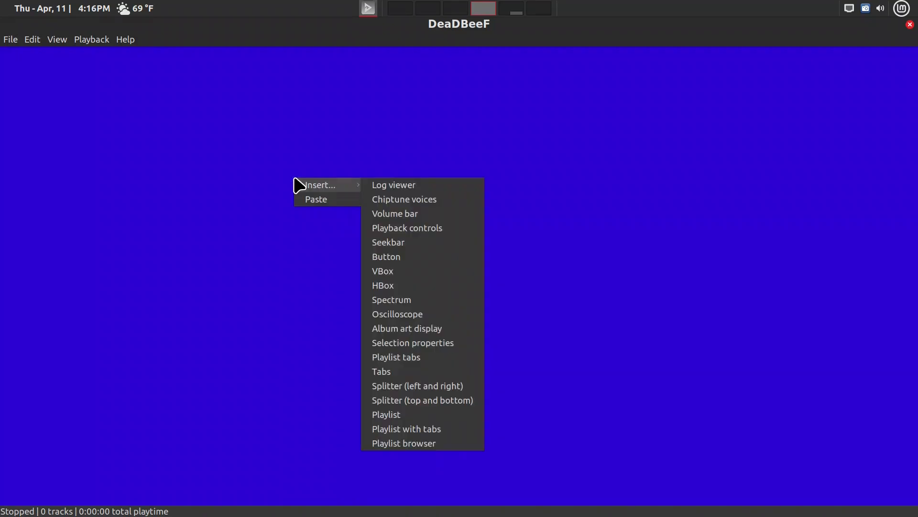
{"action": "left_click", "coordinate": [416, 388]}
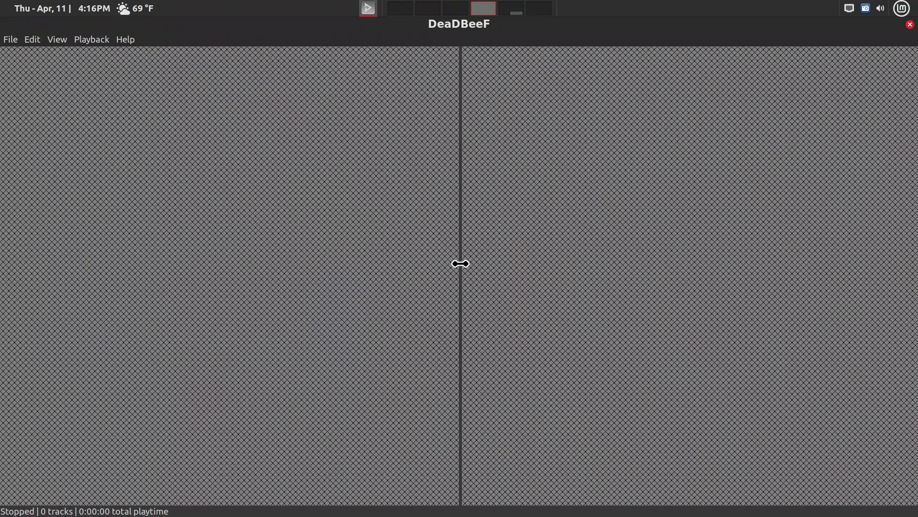
{"action": "left_click_drag", "start_coordinate": [460, 263], "coordinate": [278, 251]}
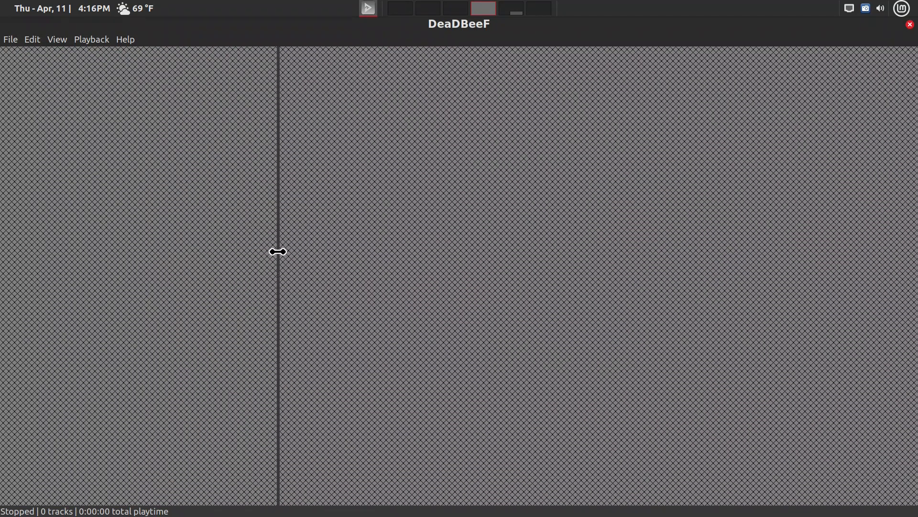
- Split the left pane top and bottom, then split its upper half the same way, leaving a thin strip beneath the upper area
{"action": "right_click", "coordinate": [135, 91]}
{"action": "mouse_move", "coordinate": [137, 97]}
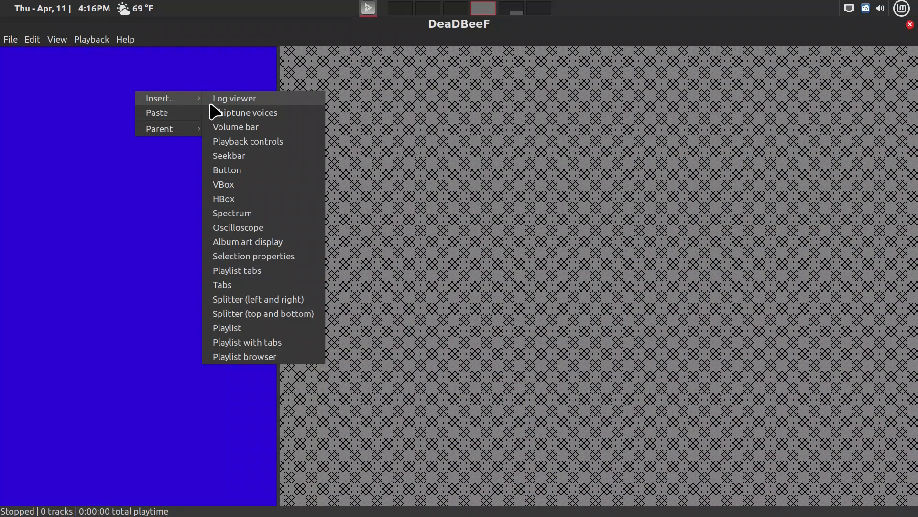
{"action": "left_click", "coordinate": [258, 314]}
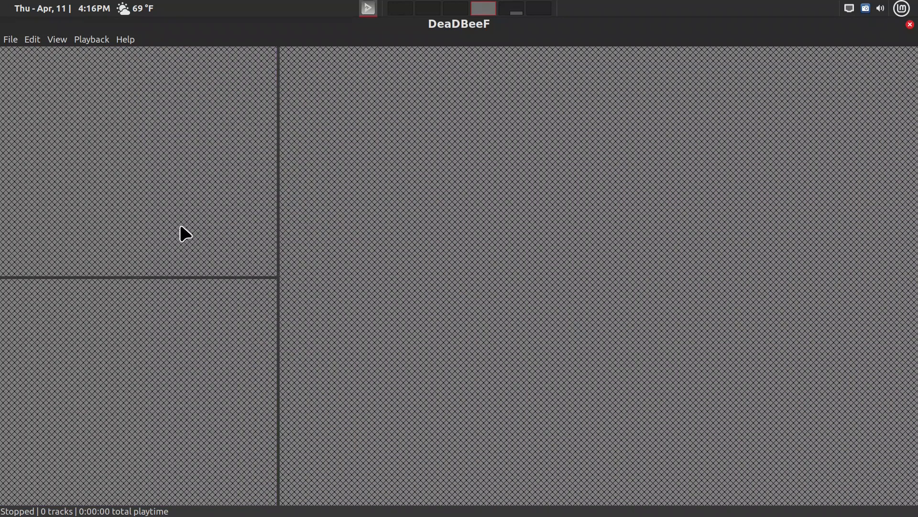
{"action": "right_click", "coordinate": [153, 247]}
{"action": "mouse_move", "coordinate": [154, 246]}
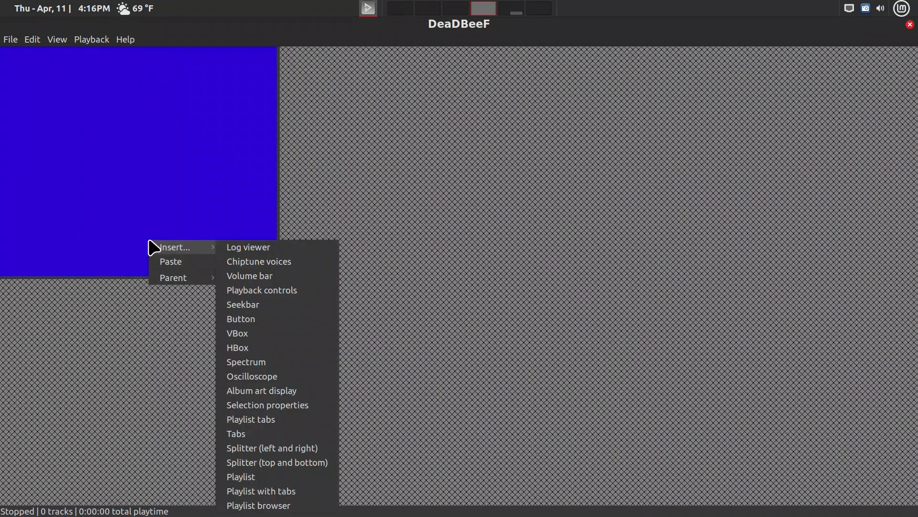
{"action": "left_click", "coordinate": [266, 462]}
{"action": "left_click_drag", "start_coordinate": [150, 163], "coordinate": [154, 262]}
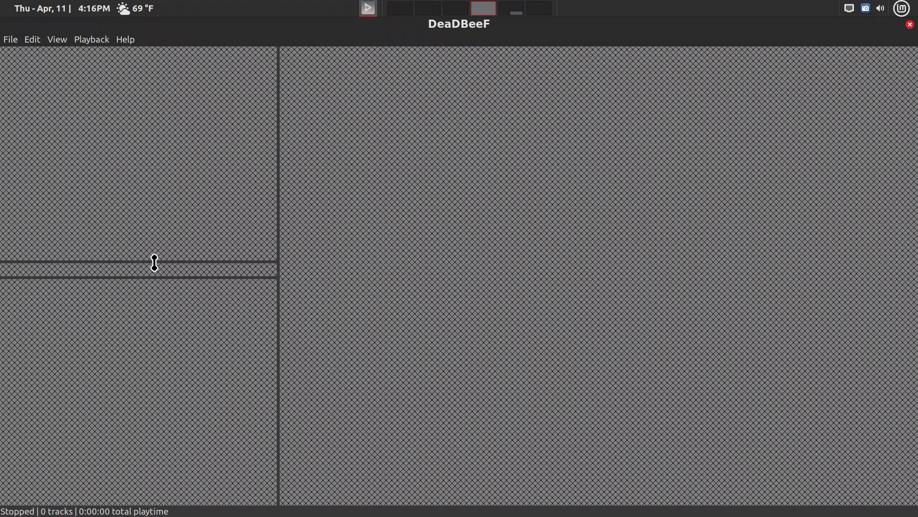
- Insert a left and right splitter in the thin strip of the left pane
{"action": "right_click", "coordinate": [140, 273]}
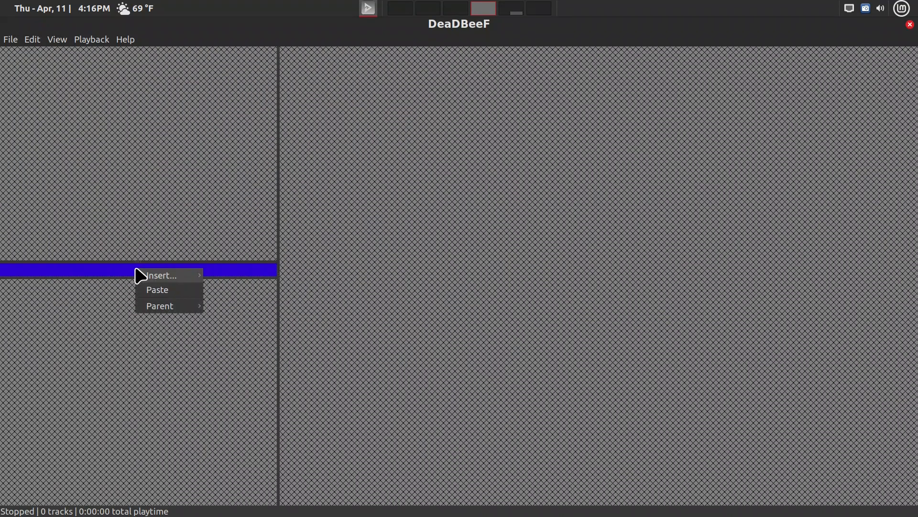
{"action": "mouse_move", "coordinate": [138, 273]}
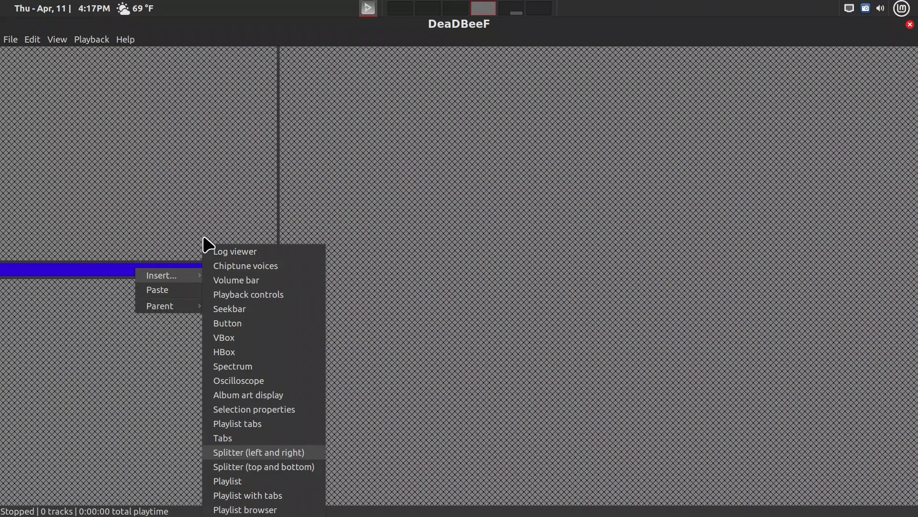
{"action": "left_click", "coordinate": [103, 125]}
- Insert an album art display in the upper area of the left pane
{"action": "right_click", "coordinate": [103, 125]}
{"action": "mouse_move", "coordinate": [106, 127]}
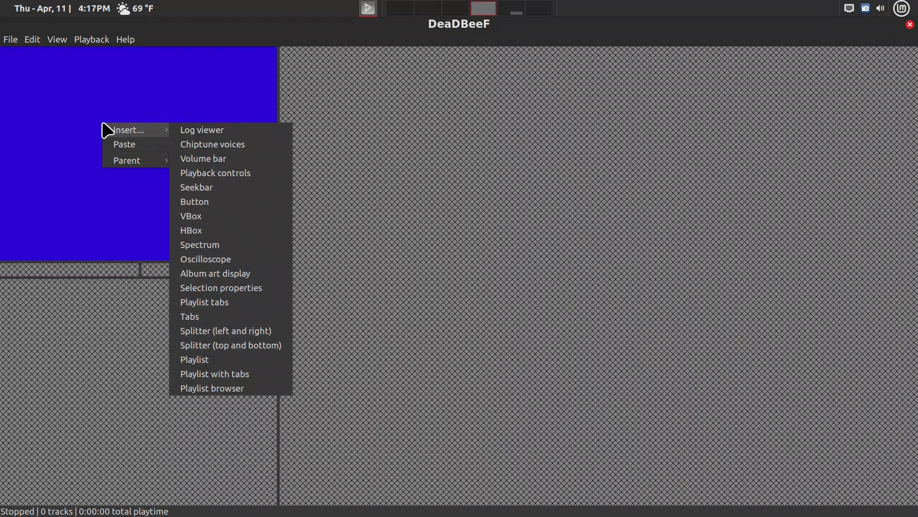
{"action": "left_click", "coordinate": [235, 276]}
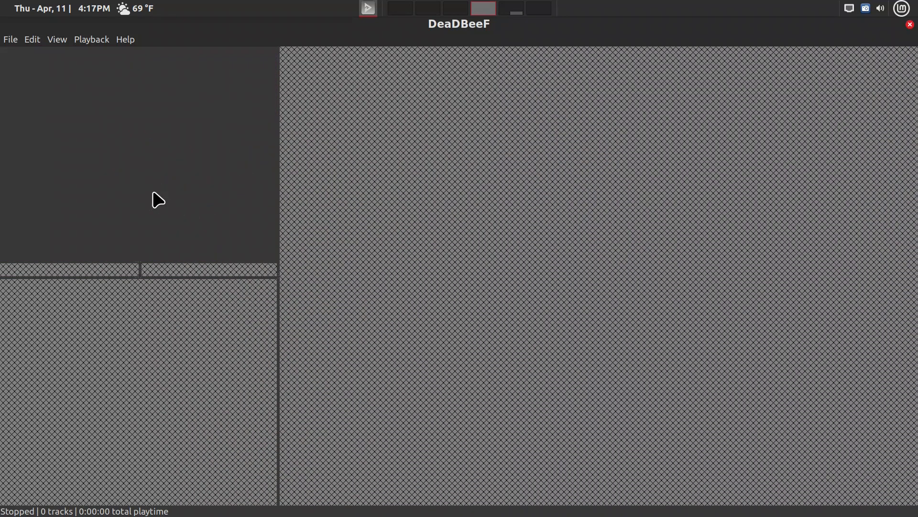
- Fill the thin strip with a seekbar on the left and playback controls on the right, then widen the seekbar's part
{"action": "right_click", "coordinate": [78, 272]}
{"action": "mouse_move", "coordinate": [79, 277]}
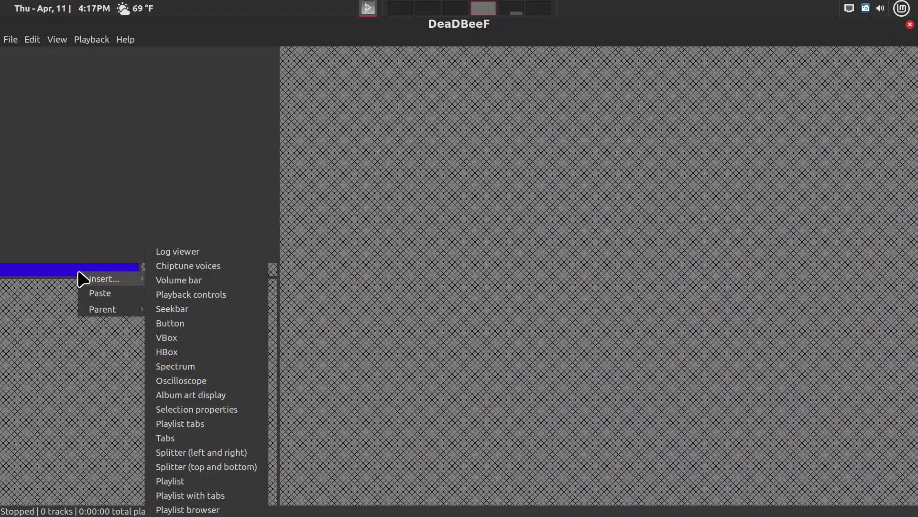
{"action": "left_click", "coordinate": [175, 310]}
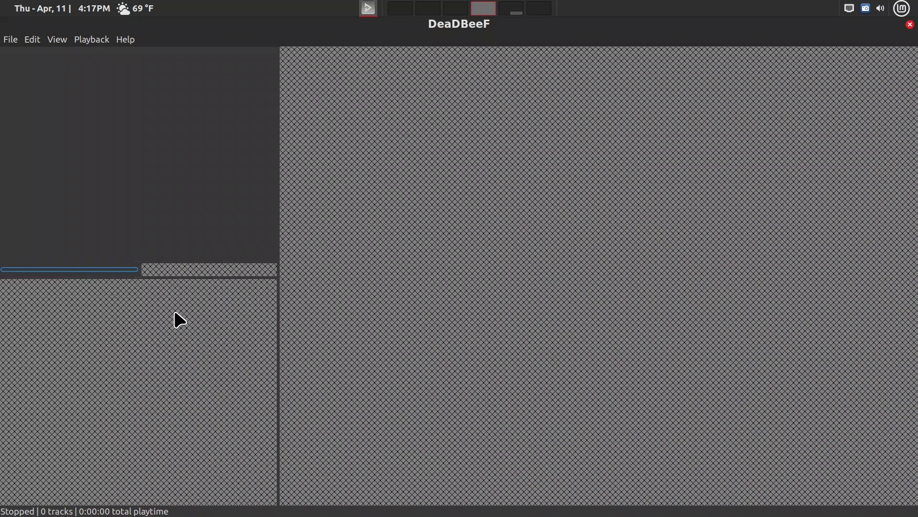
{"action": "right_click", "coordinate": [181, 274]}
{"action": "mouse_move", "coordinate": [180, 274]}
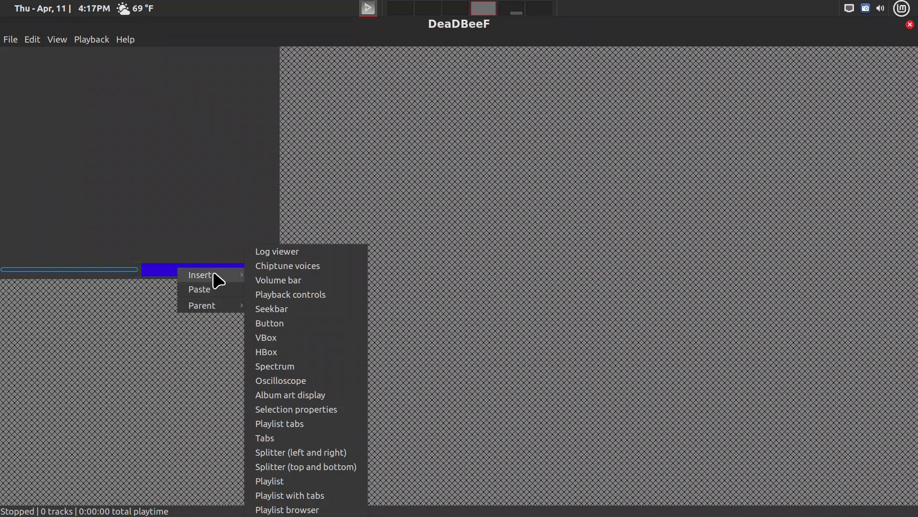
{"action": "left_click", "coordinate": [283, 296]}
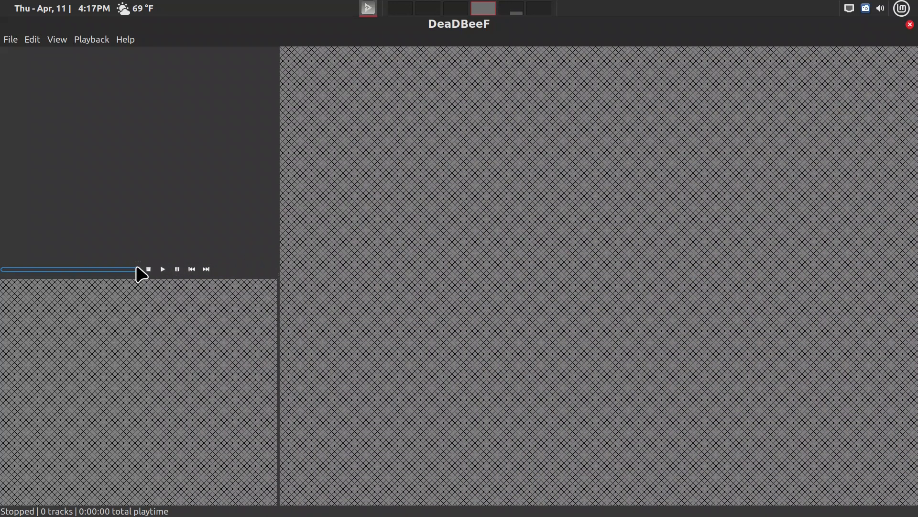
{"action": "left_click_drag", "start_coordinate": [137, 268], "coordinate": [182, 273]}
- Insert a Spectrum visualizer in the empty lower area of the left pane
{"action": "right_click", "coordinate": [89, 351]}
{"action": "mouse_move", "coordinate": [90, 353]}
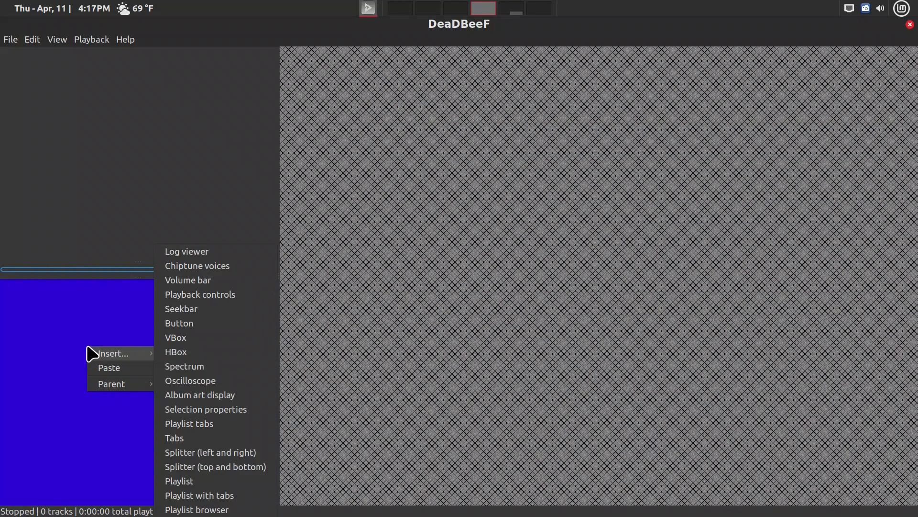
{"action": "left_click", "coordinate": [174, 366]}
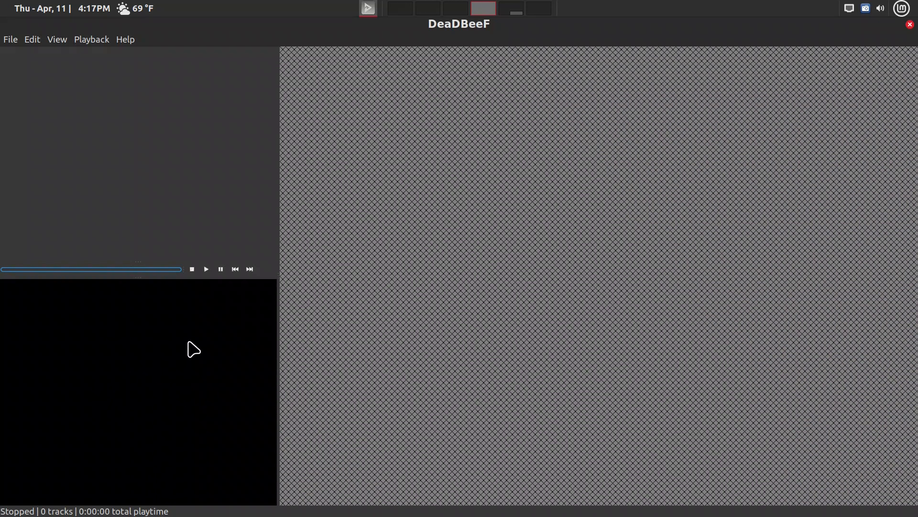
- Insert a playlist with tabs in the large right pane
{"action": "right_click", "coordinate": [349, 187]}
{"action": "mouse_move", "coordinate": [361, 191]}
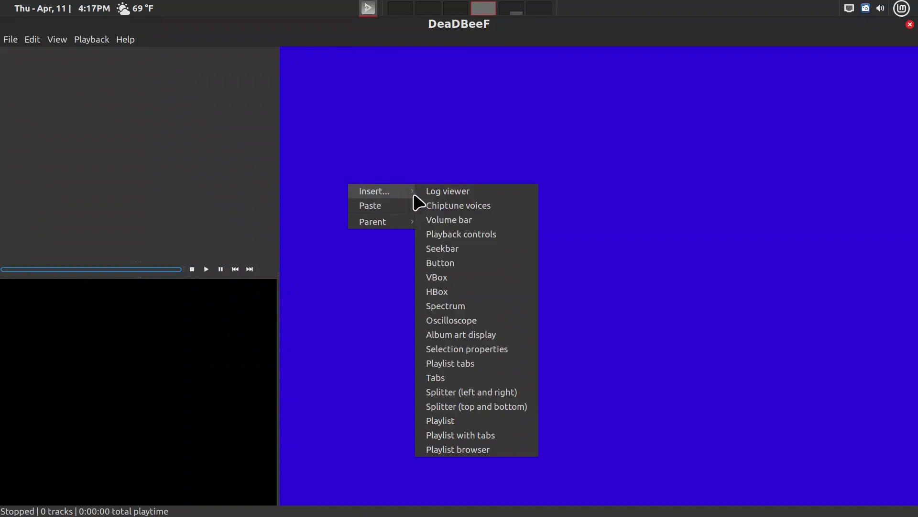
{"action": "left_click", "coordinate": [493, 440]}
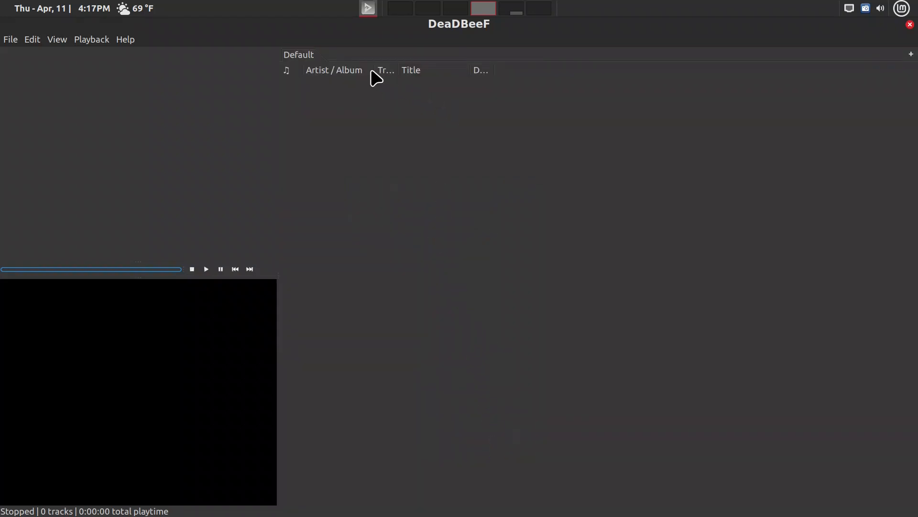
- Widen the playlist's Artist / Album, Track No, Title and Duration columns so that the headings fit in full
{"action": "left_click_drag", "start_coordinate": [374, 71], "coordinate": [480, 67]}
{"action": "left_click_drag", "start_coordinate": [579, 70], "coordinate": [609, 70]}
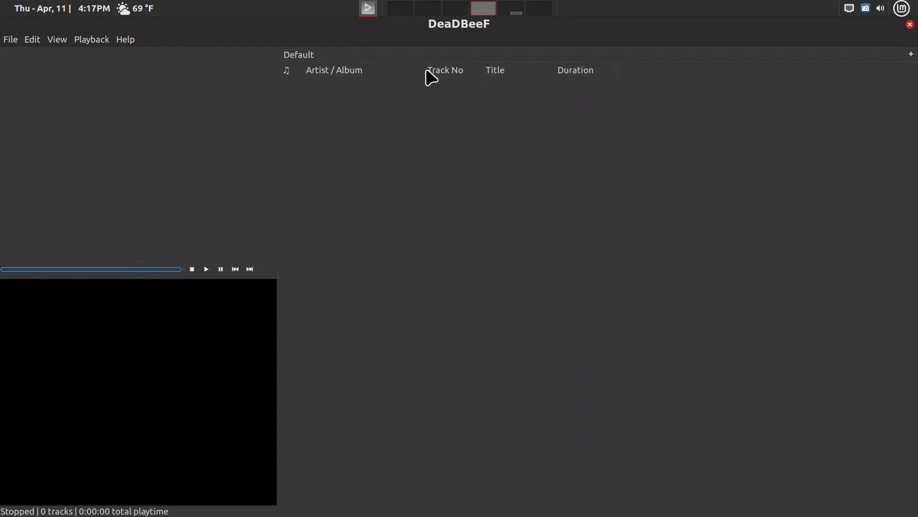
{"action": "left_click_drag", "start_coordinate": [425, 70], "coordinate": [517, 70]}
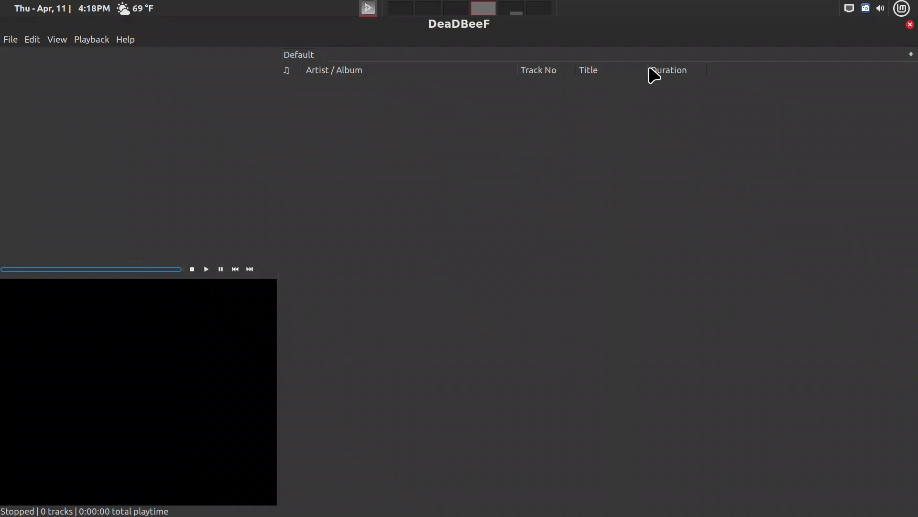
{"action": "left_click_drag", "start_coordinate": [646, 69], "coordinate": [781, 69]}
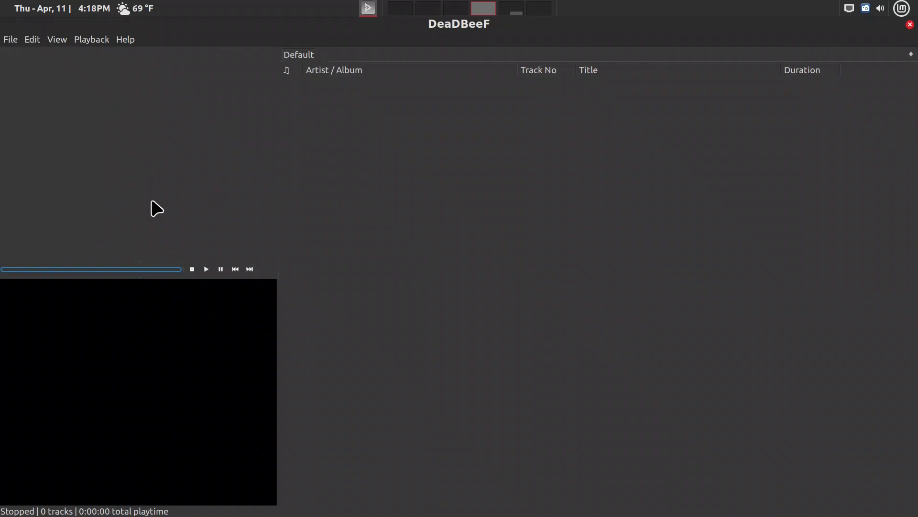
- Add the Korean folder inside Music to the playlist
{"action": "left_click", "coordinate": [11, 40]}
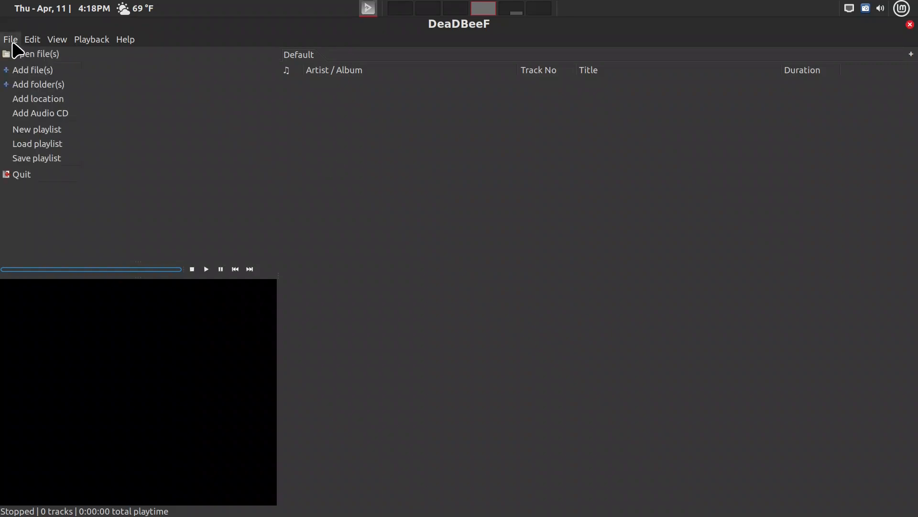
{"action": "left_click", "coordinate": [21, 86]}
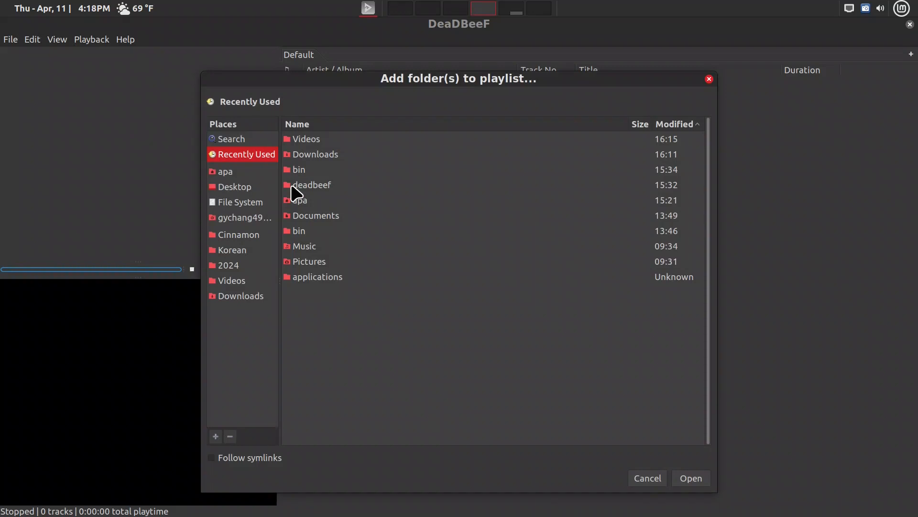
{"action": "double_click", "coordinate": [320, 248]}
{"action": "left_click", "coordinate": [307, 140]}
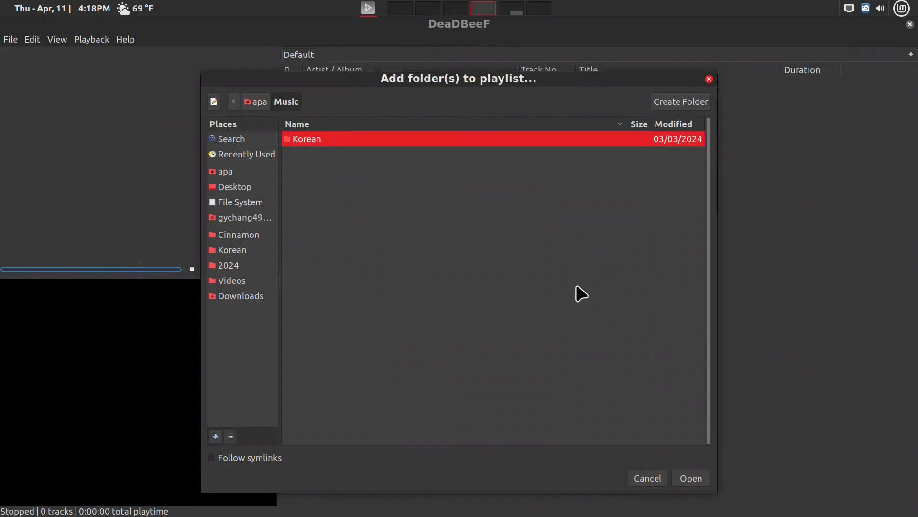
{"action": "left_click", "coordinate": [699, 478]}
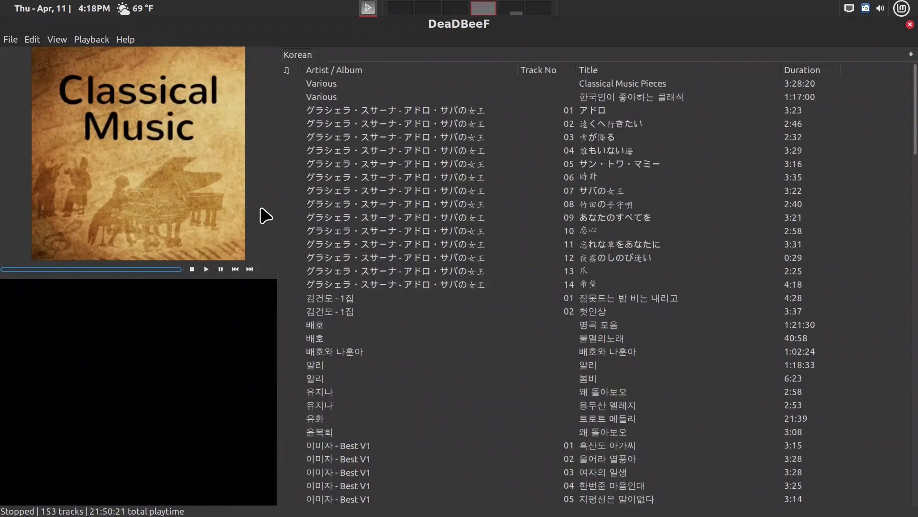
- Select track 08 and then the track 첫인상 to view their covers, and narrow the left pane to the album art's width
{"action": "left_click", "coordinate": [315, 209]}
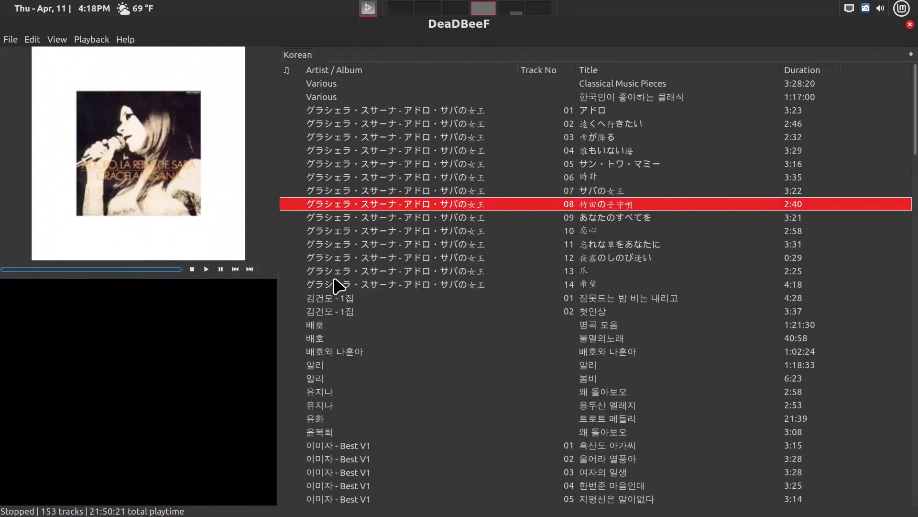
{"action": "left_click", "coordinate": [346, 312]}
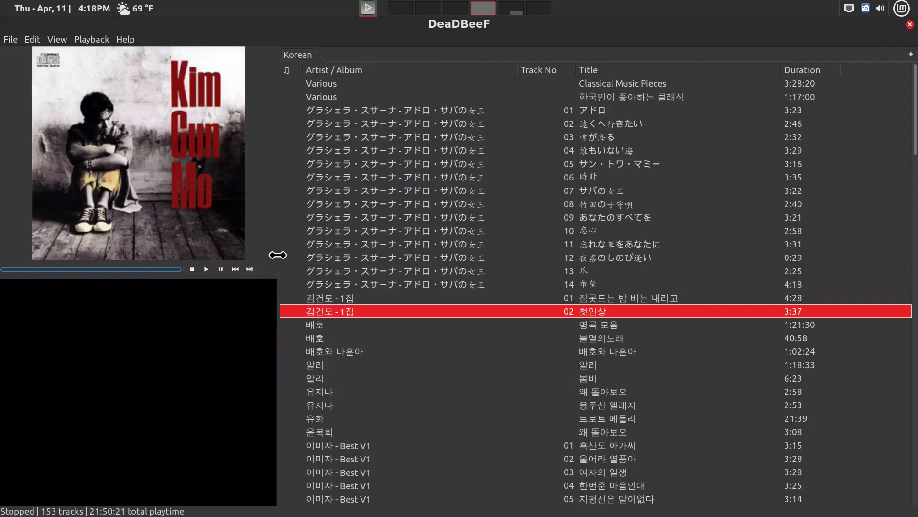
{"action": "left_click_drag", "start_coordinate": [277, 255], "coordinate": [220, 255]}
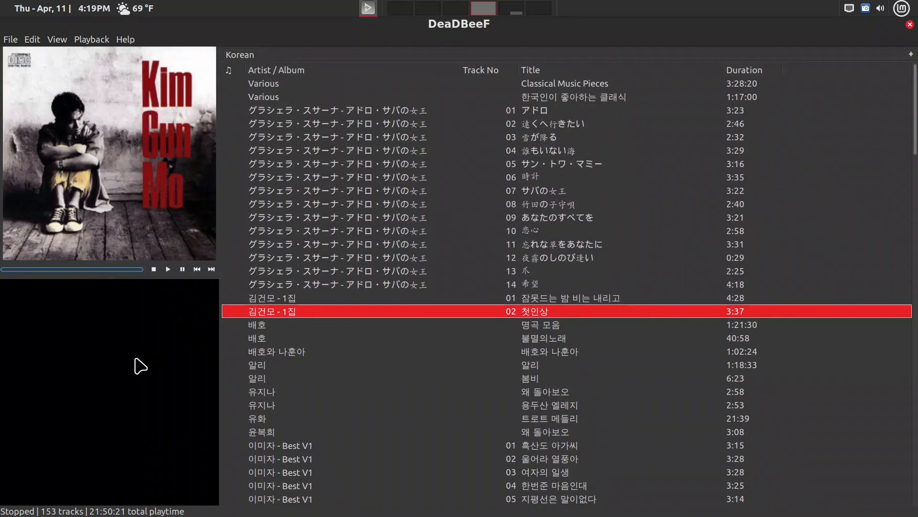
- Play the track 첫인상, switch playback to track 13 (爪), and pause it
{"action": "double_click", "coordinate": [299, 313]}
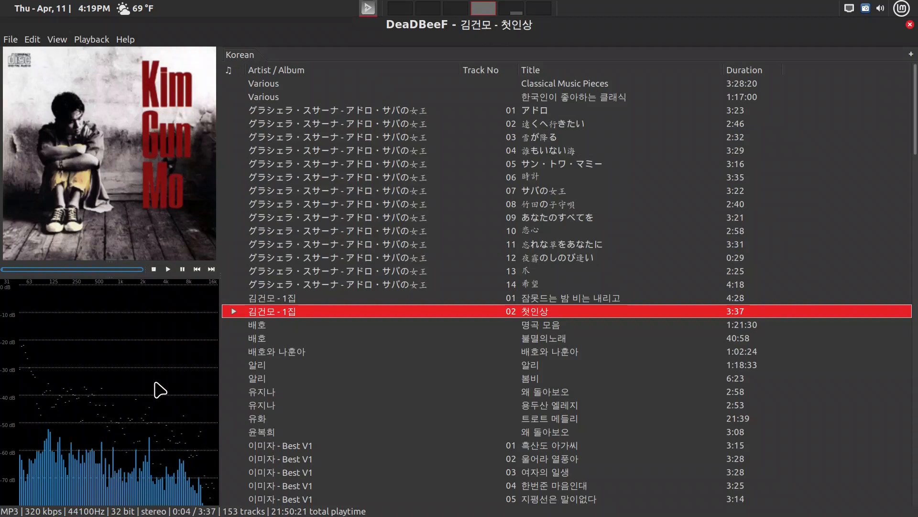
{"action": "double_click", "coordinate": [315, 270]}
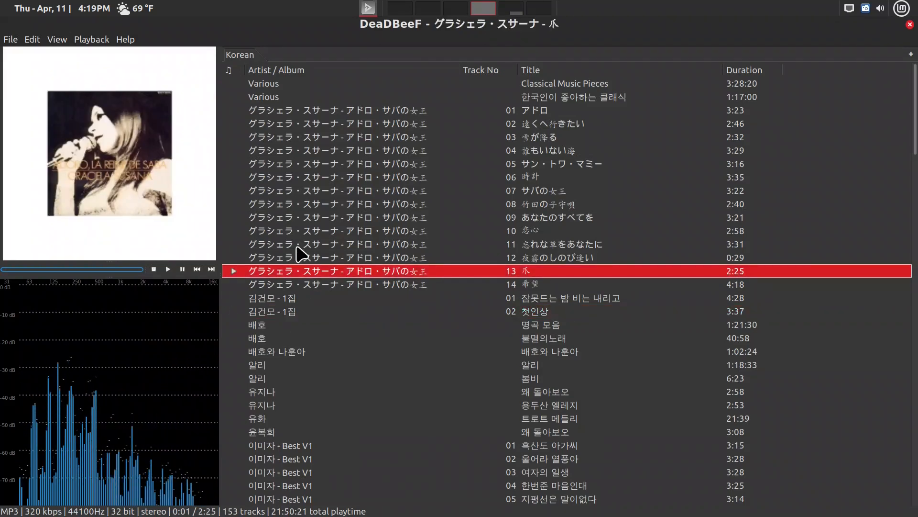
{"action": "left_click", "coordinate": [182, 269]}
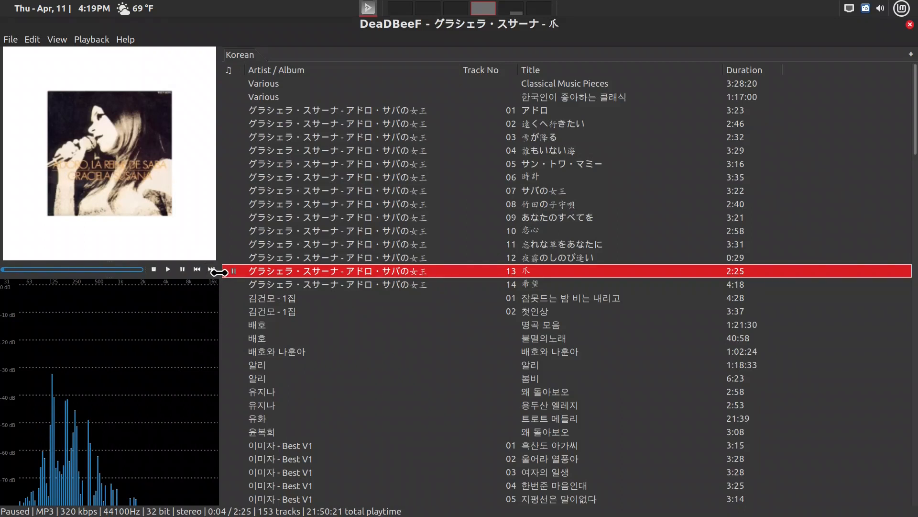
- Lock the left pane width of the main splitter and the bottom pane height of the splitter below the album art
{"action": "right_click", "coordinate": [219, 321]}
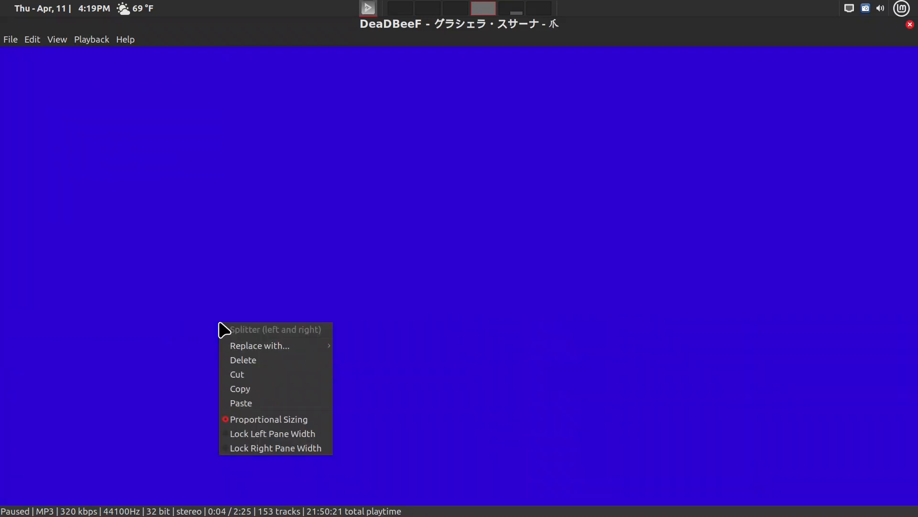
{"action": "left_click", "coordinate": [273, 436]}
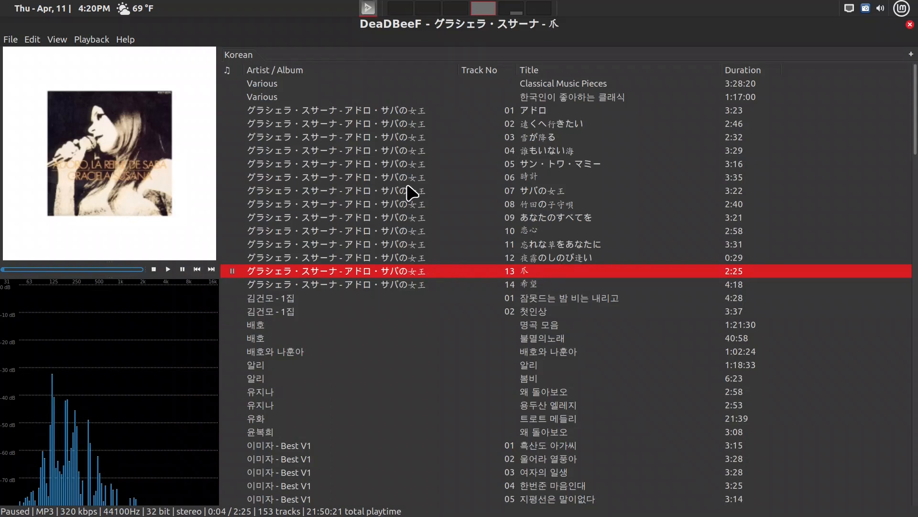
{"action": "right_click", "coordinate": [134, 261]}
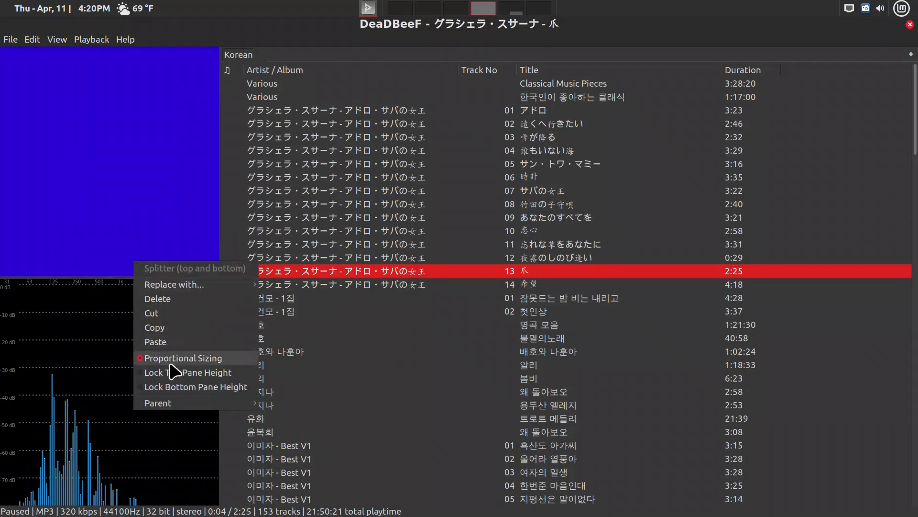
{"action": "left_click", "coordinate": [173, 388]}
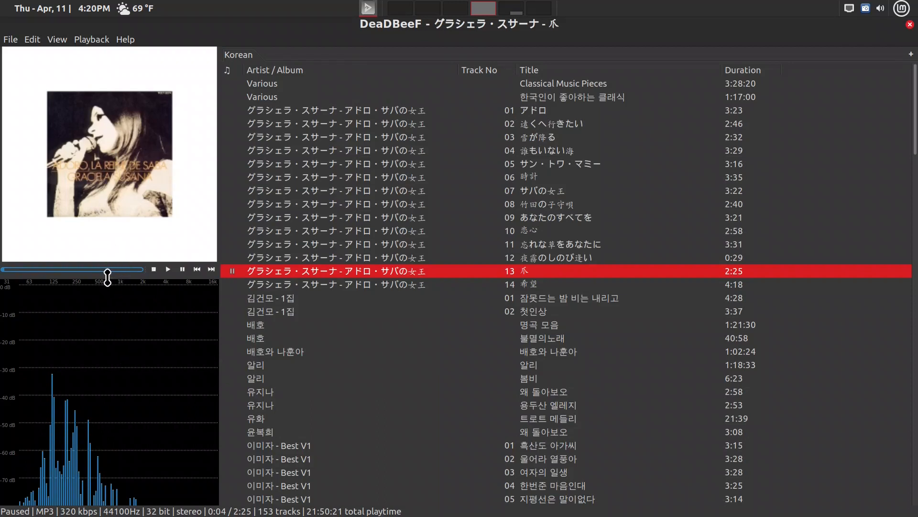
- Lock the top pane height of the splitter above the spectrum and the right pane width of the splitter between seekbar and playback controls
{"action": "right_click", "coordinate": [106, 278]}
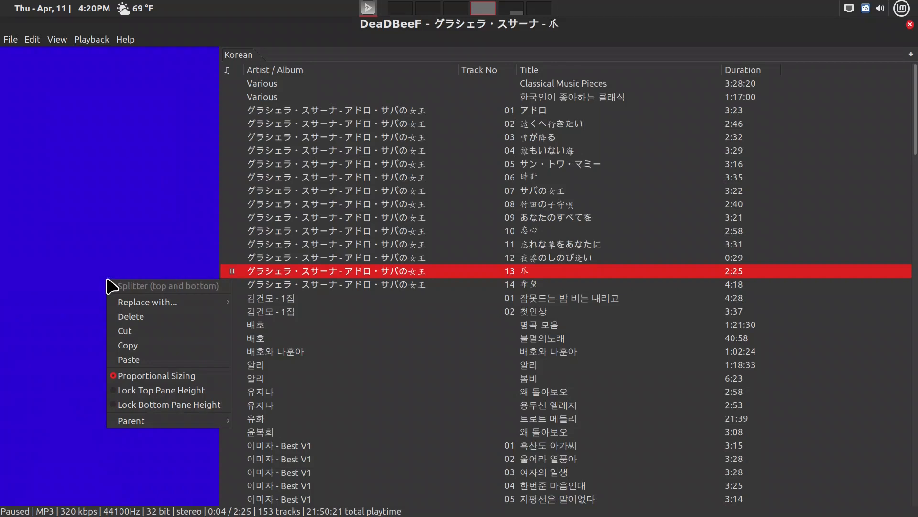
{"action": "left_click", "coordinate": [136, 391]}
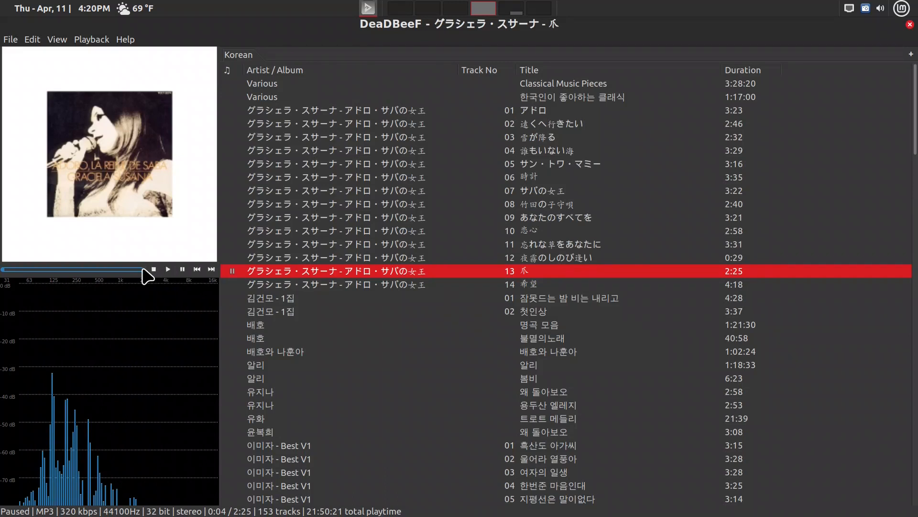
{"action": "right_click", "coordinate": [146, 269]}
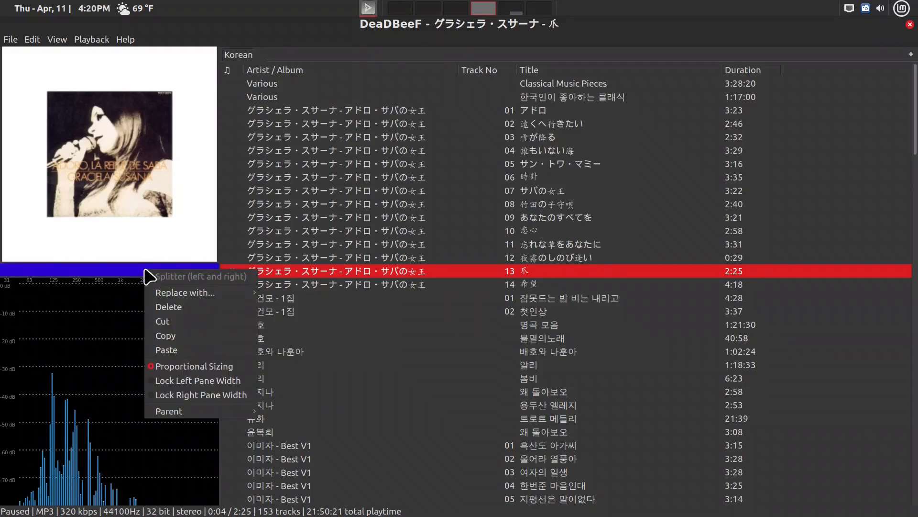
{"action": "left_click", "coordinate": [165, 395]}
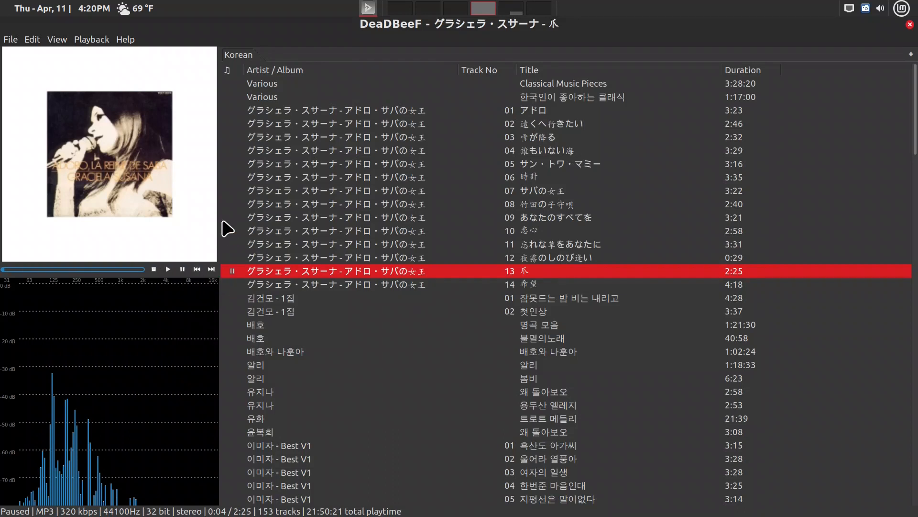
- Turn off Design mode
{"action": "left_click", "coordinate": [95, 41]}
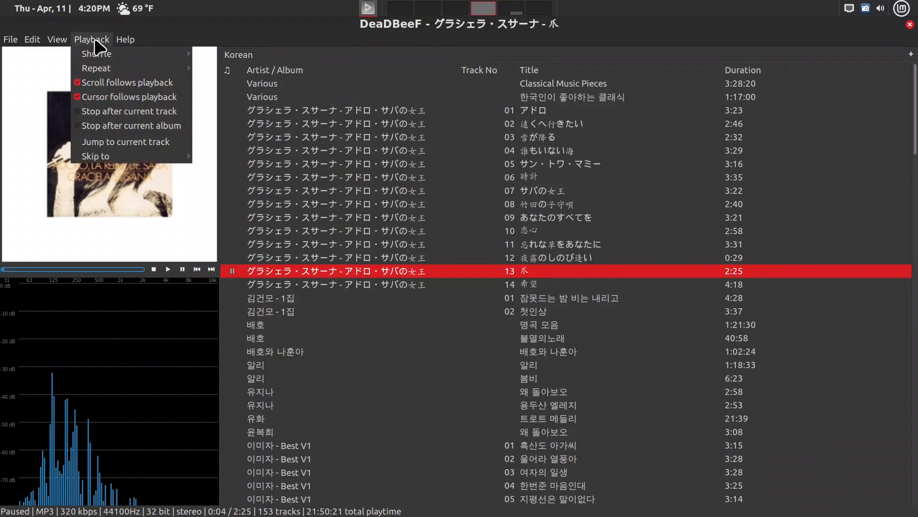
{"action": "mouse_move", "coordinate": [65, 41]}
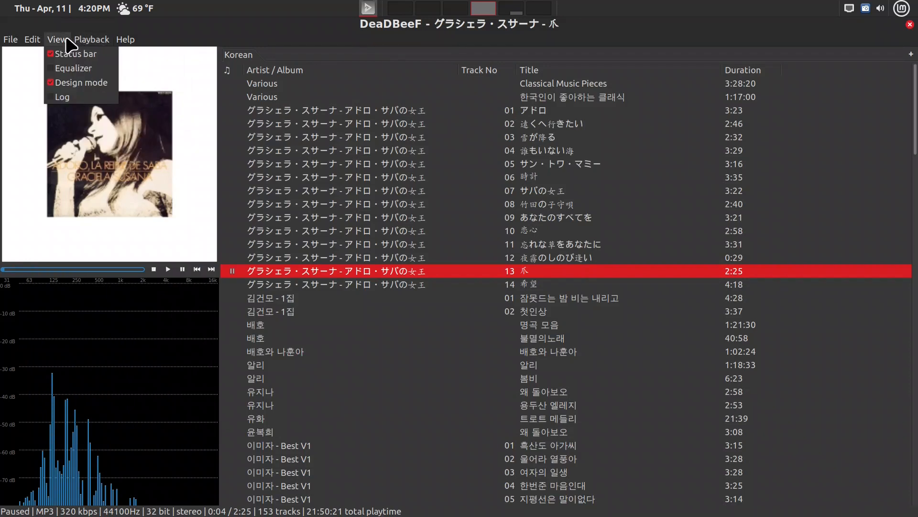
{"action": "left_click", "coordinate": [68, 84]}
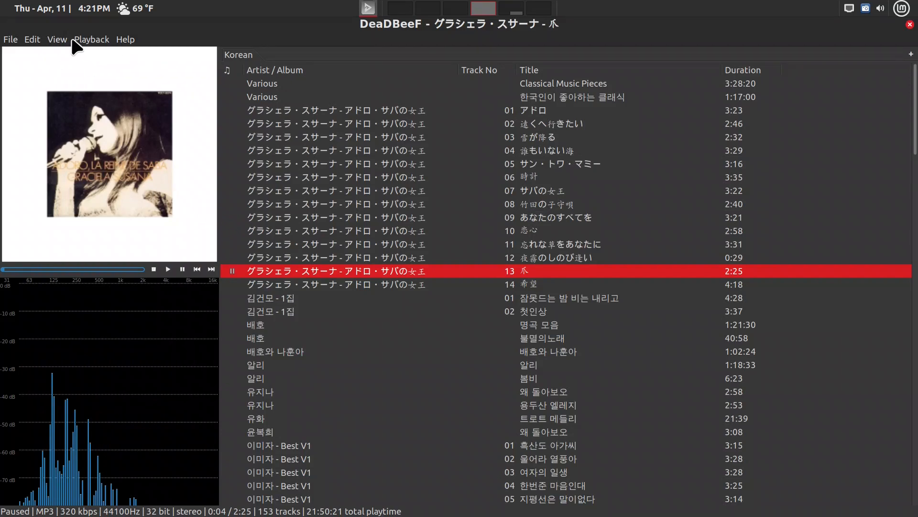
- Open Preferences beside the album art and review the Sound, Playback, DSP and GUI/Misc settings
{"action": "left_click", "coordinate": [34, 41]}
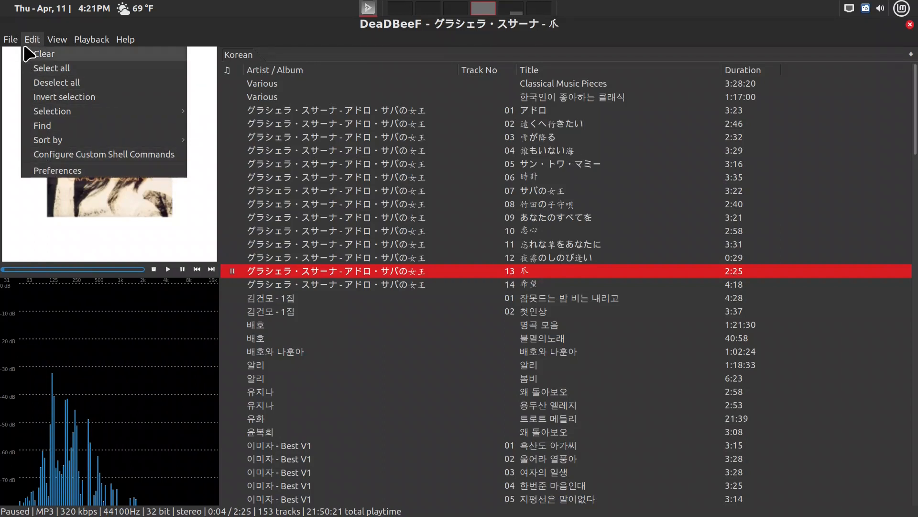
{"action": "left_click", "coordinate": [54, 175]}
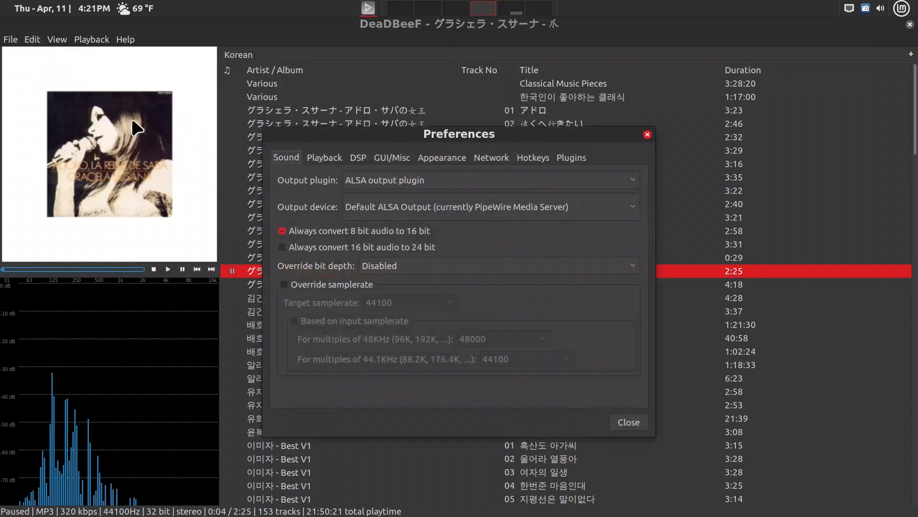
{"action": "left_click_drag", "start_coordinate": [344, 144], "coordinate": [601, 152]}
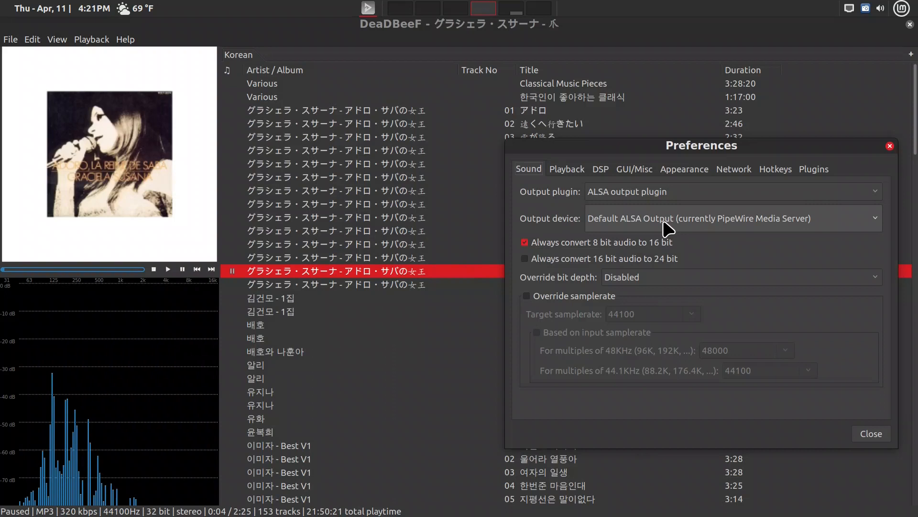
{"action": "left_click", "coordinate": [577, 170]}
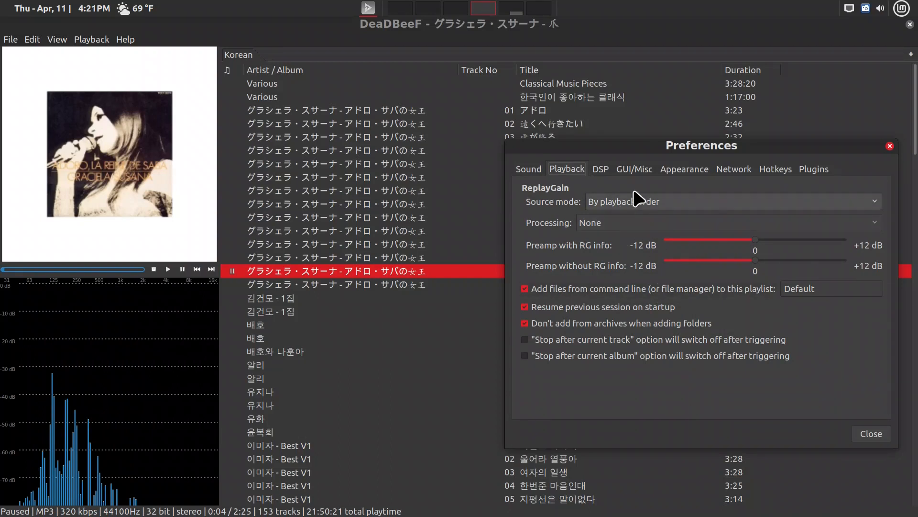
{"action": "left_click", "coordinate": [602, 170]}
{"action": "left_click", "coordinate": [630, 171]}
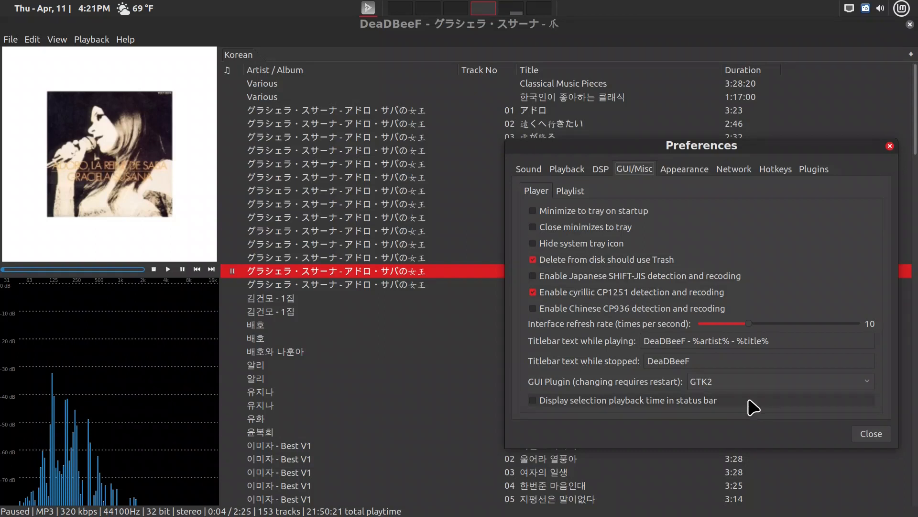
- Override the Seekbar/Volumebar/EQ appearance colors and set the Bars color to #FF0000
{"action": "left_click", "coordinate": [679, 171]}
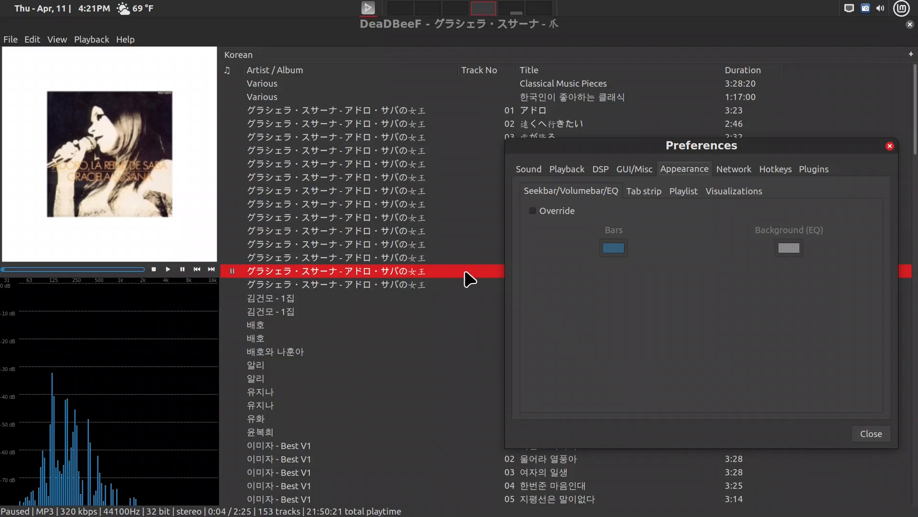
{"action": "left_click", "coordinate": [554, 212]}
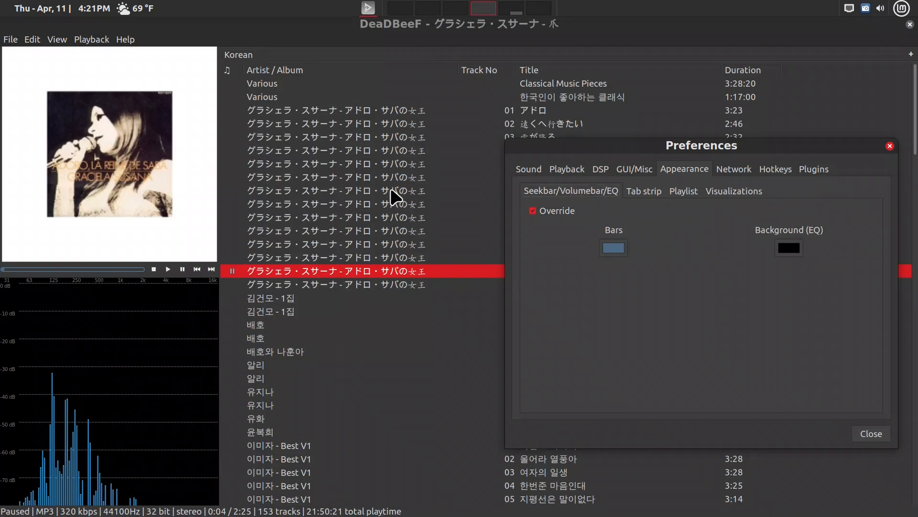
{"action": "left_click", "coordinate": [617, 253]}
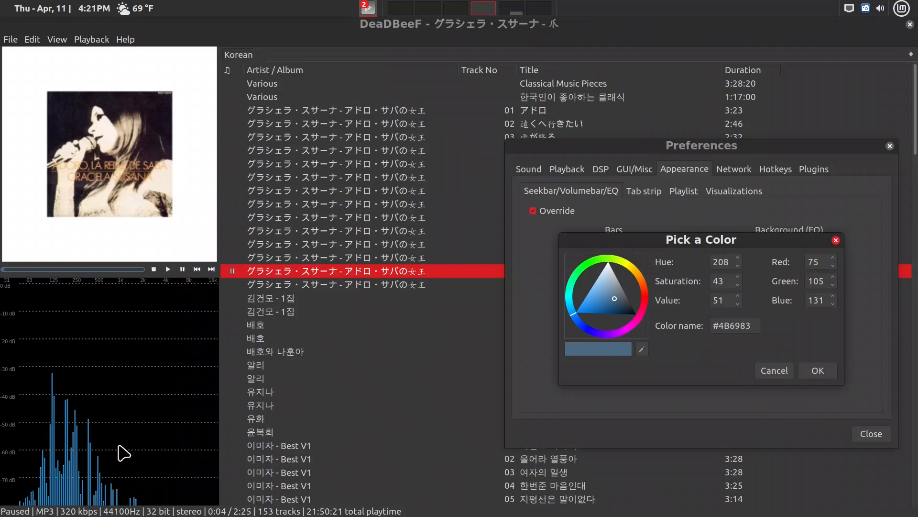
{"action": "left_click", "coordinate": [645, 299]}
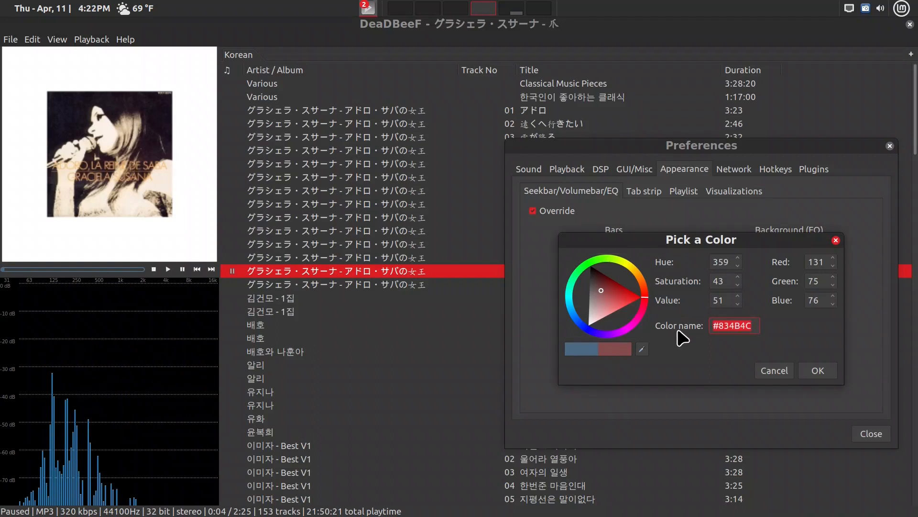
{"action": "type", "text": "#FF0000"}
{"action": "left_click", "coordinate": [819, 375]}
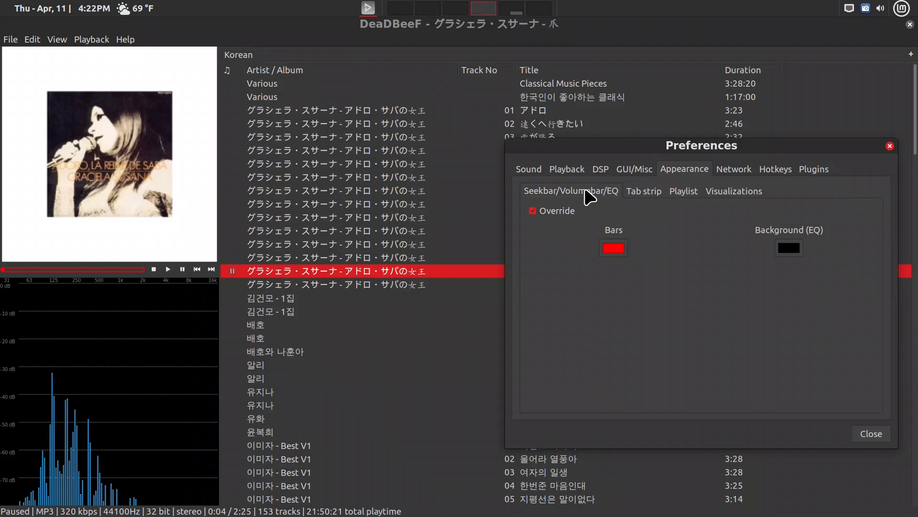
- Override the Tab strip appearance and set its text font to Ubuntu size 15
{"action": "left_click", "coordinate": [651, 198]}
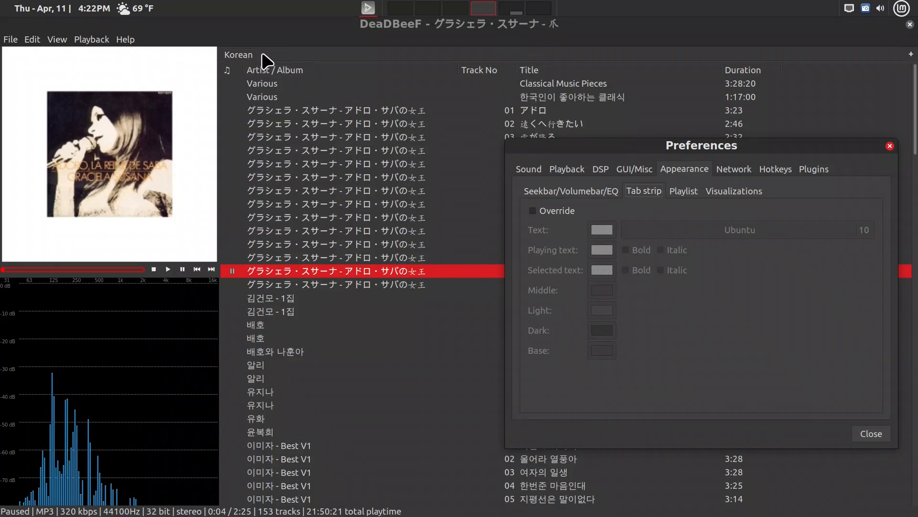
{"action": "left_click", "coordinate": [533, 210]}
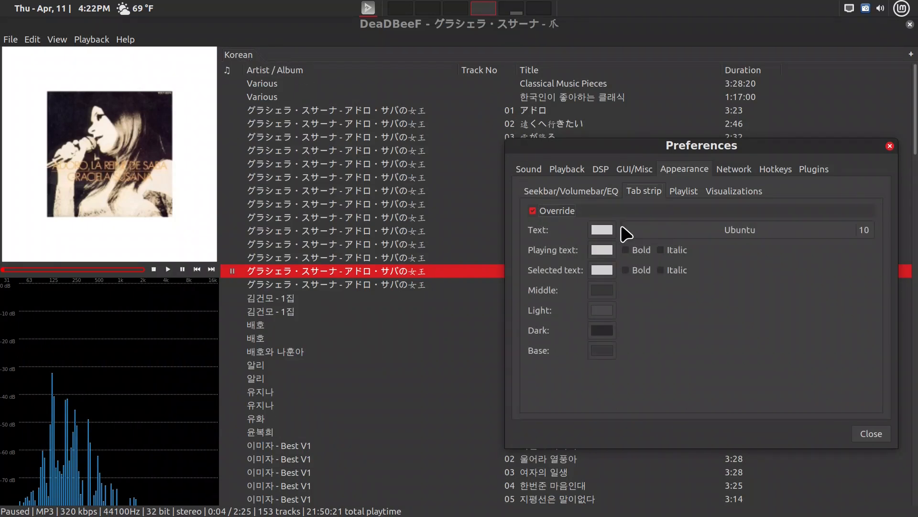
{"action": "left_click", "coordinate": [780, 235]}
{"action": "scroll", "coordinate": [795, 330], "scroll_direction": "down", "scroll_amount": 2}
{"action": "scroll", "coordinate": [798, 333], "scroll_direction": "down", "scroll_amount": 1}
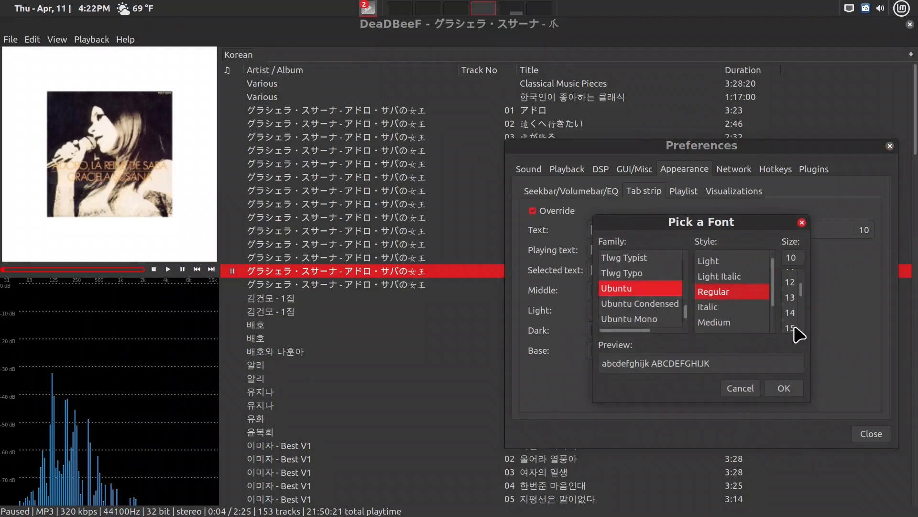
{"action": "left_click", "coordinate": [794, 328]}
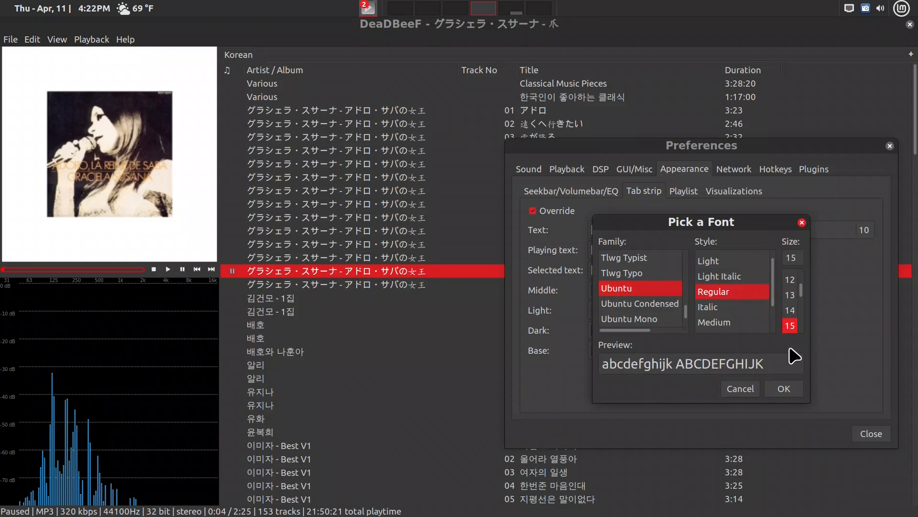
{"action": "left_click", "coordinate": [786, 389]}
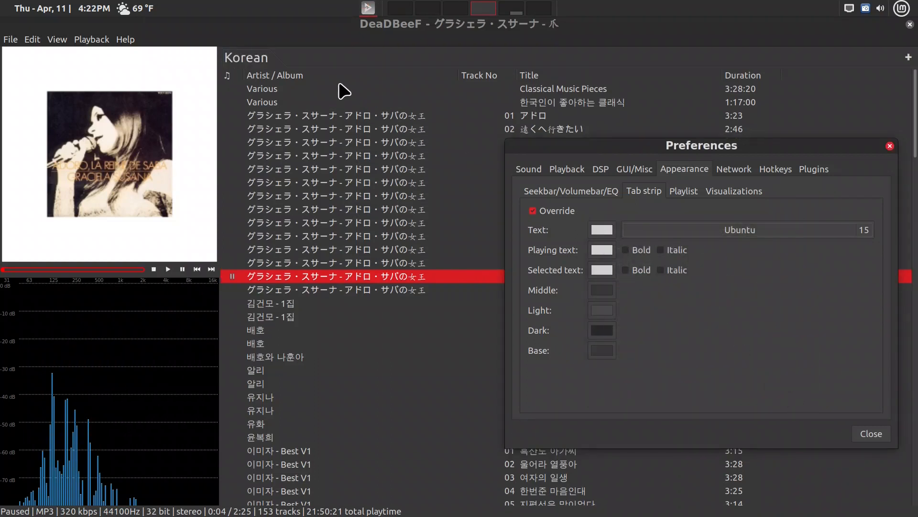
- Set the tab strip's Selected text color to #FF0000
{"action": "left_click", "coordinate": [602, 270]}
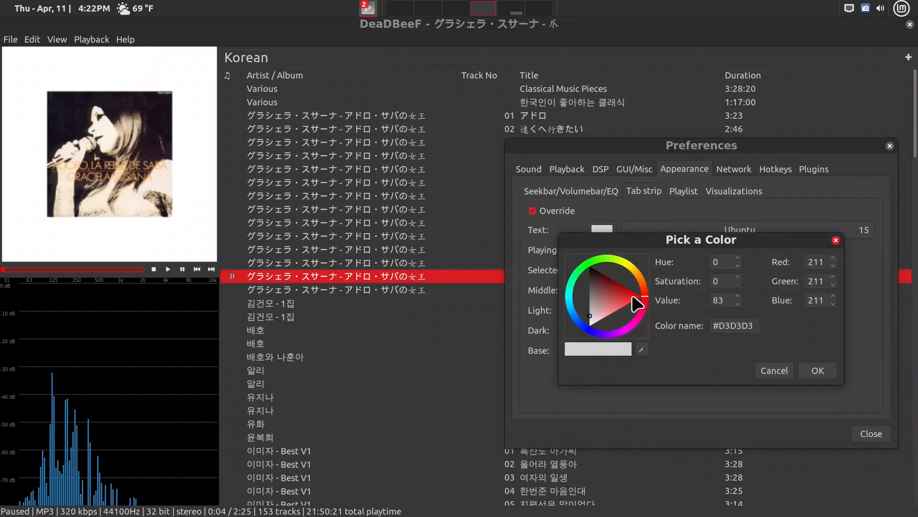
{"action": "left_click_drag", "start_coordinate": [641, 304], "coordinate": [642, 296]}
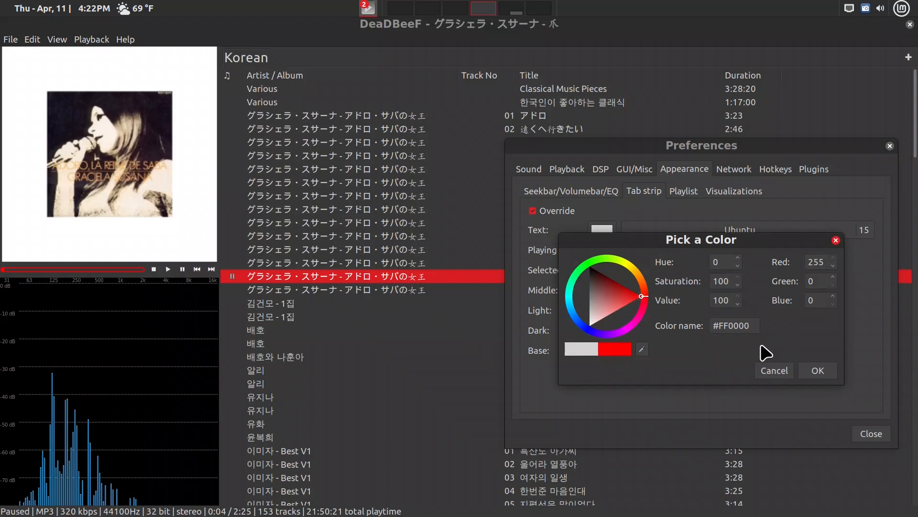
{"action": "left_click", "coordinate": [818, 371]}
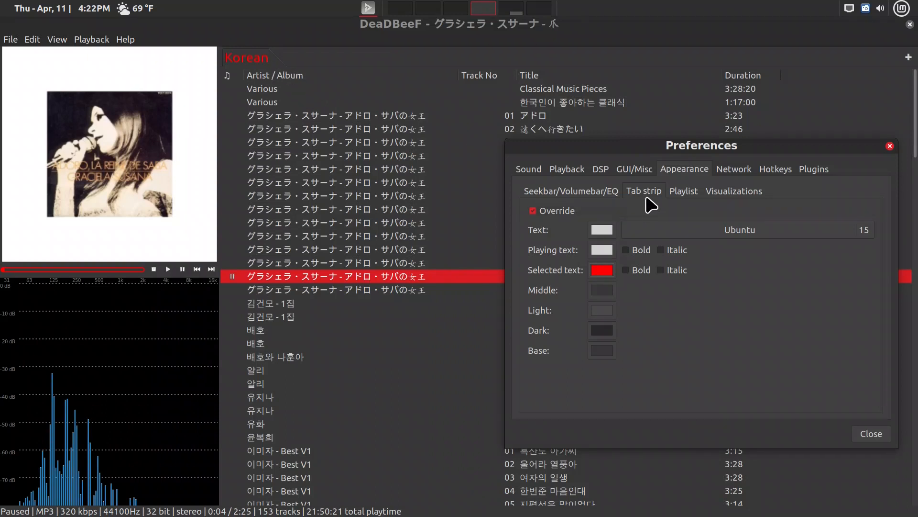
- Override the Playlist appearance and set the Normal track(s) font to Ubuntu size 12
{"action": "left_click", "coordinate": [685, 191]}
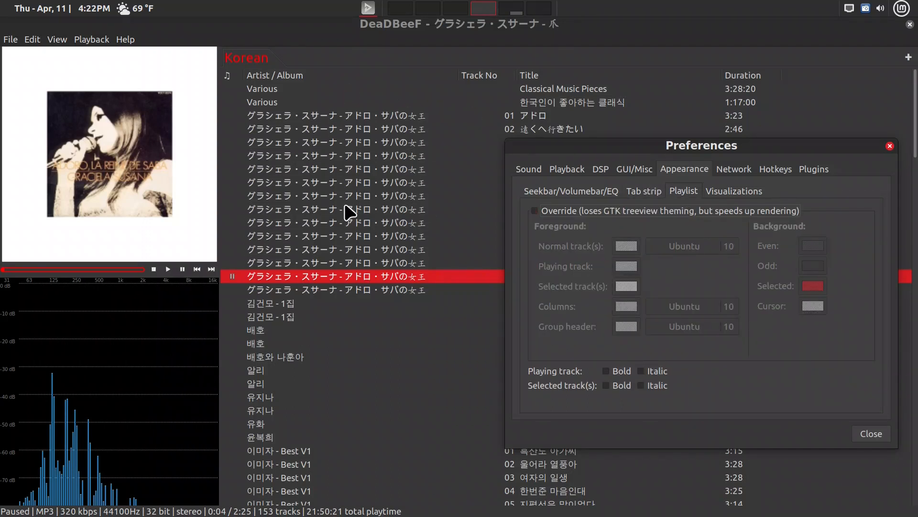
{"action": "left_click", "coordinate": [550, 213]}
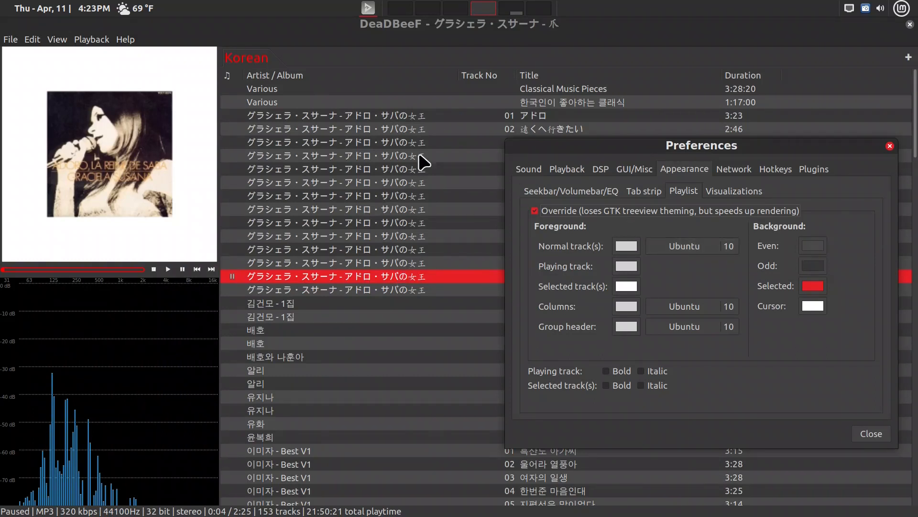
{"action": "left_click", "coordinate": [730, 248]}
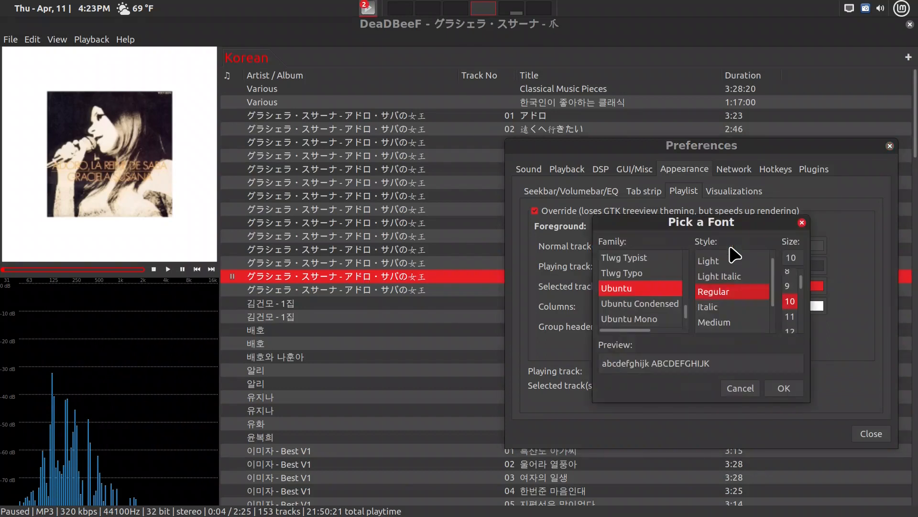
{"action": "left_click", "coordinate": [792, 332]}
{"action": "left_click", "coordinate": [784, 388]}
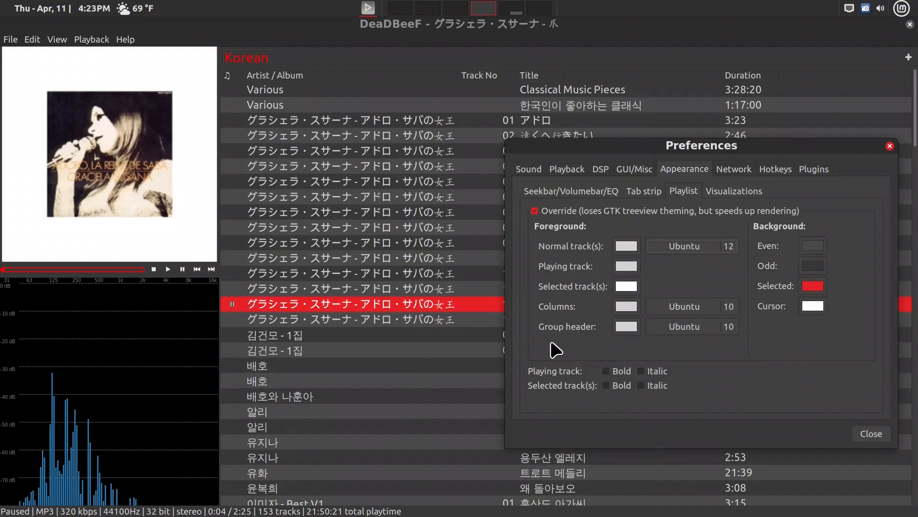
- Set the playlist's Columns font to Ubuntu size 14
{"action": "left_click", "coordinate": [735, 318]}
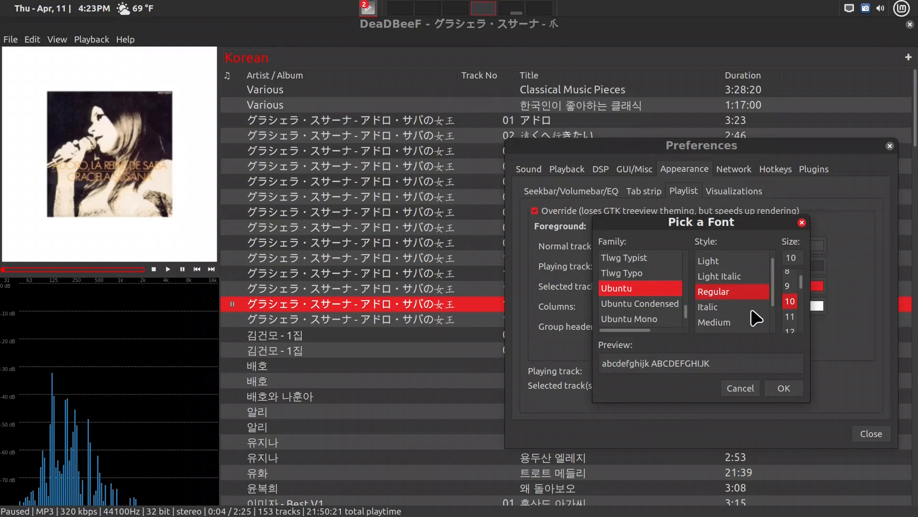
{"action": "left_click", "coordinate": [791, 325]}
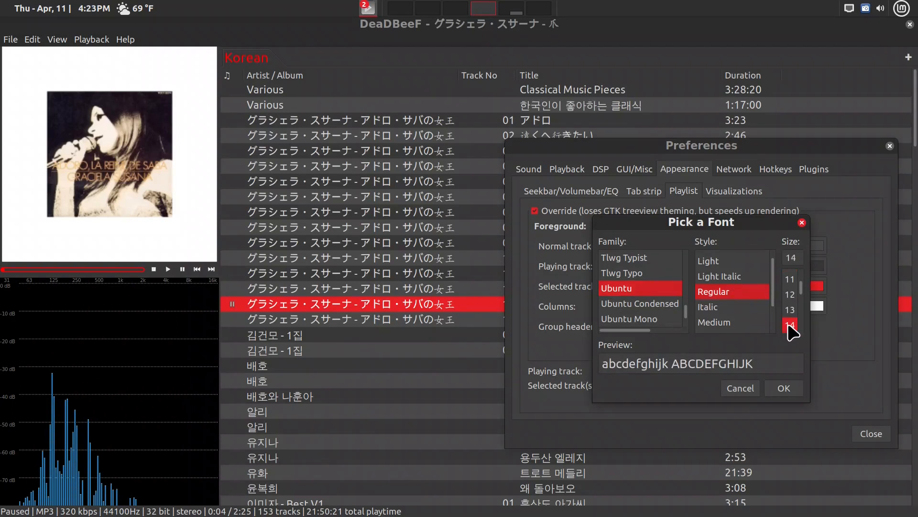
{"action": "left_click", "coordinate": [784, 387]}
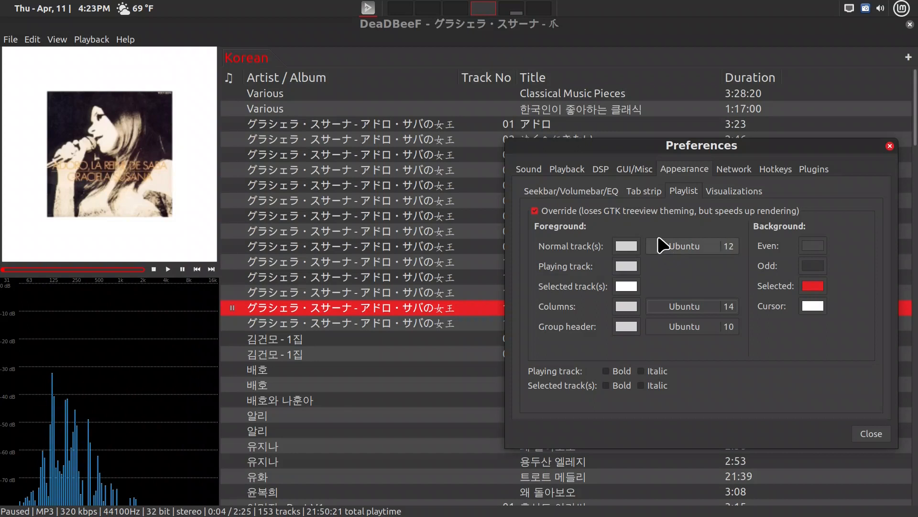
- Enable the custom visualization base color and set it to #FF0000
{"action": "left_click", "coordinate": [743, 196]}
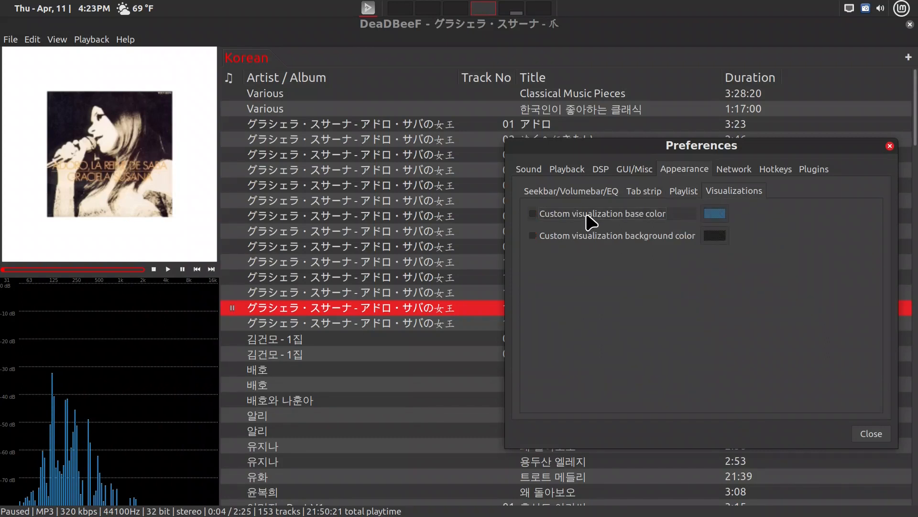
{"action": "left_click", "coordinate": [715, 214]}
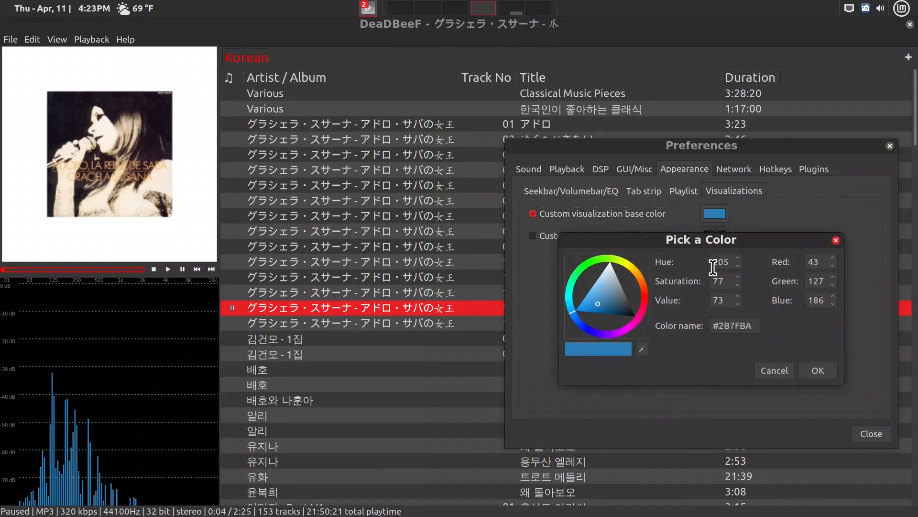
{"action": "left_click", "coordinate": [647, 302]}
{"action": "left_click", "coordinate": [635, 298]}
{"action": "left_click_drag", "start_coordinate": [635, 297], "coordinate": [647, 302]}
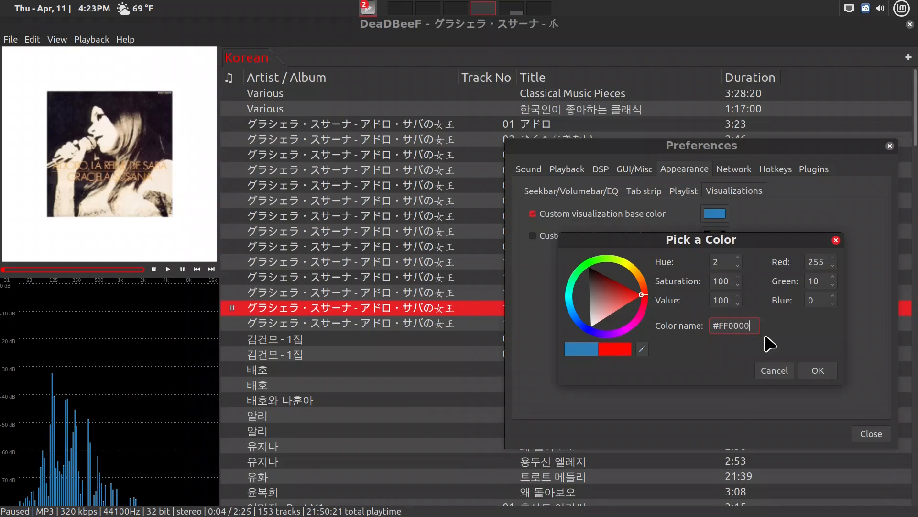
{"action": "left_click", "coordinate": [817, 370]}
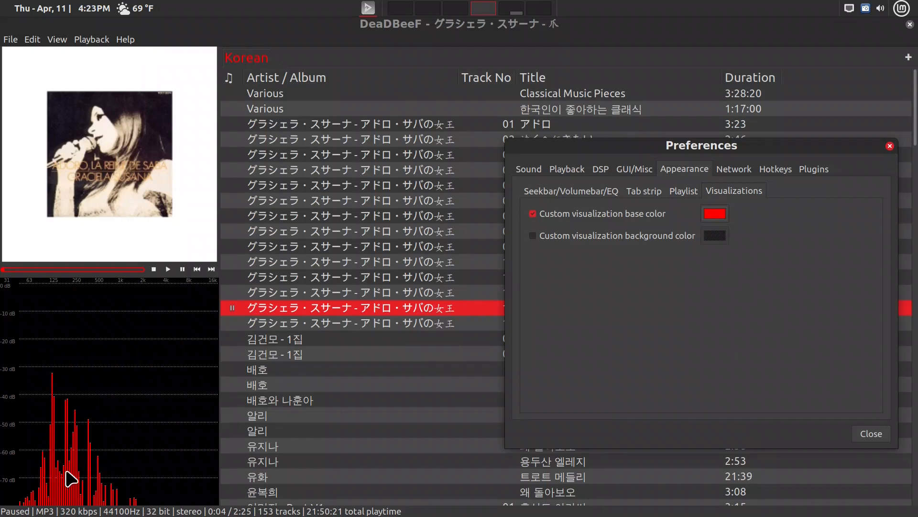
- Close Preferences and play track 11, 忘れな草をあなたに, from the playlist
{"action": "left_click", "coordinate": [875, 434]}
{"action": "double_click", "coordinate": [541, 235]}
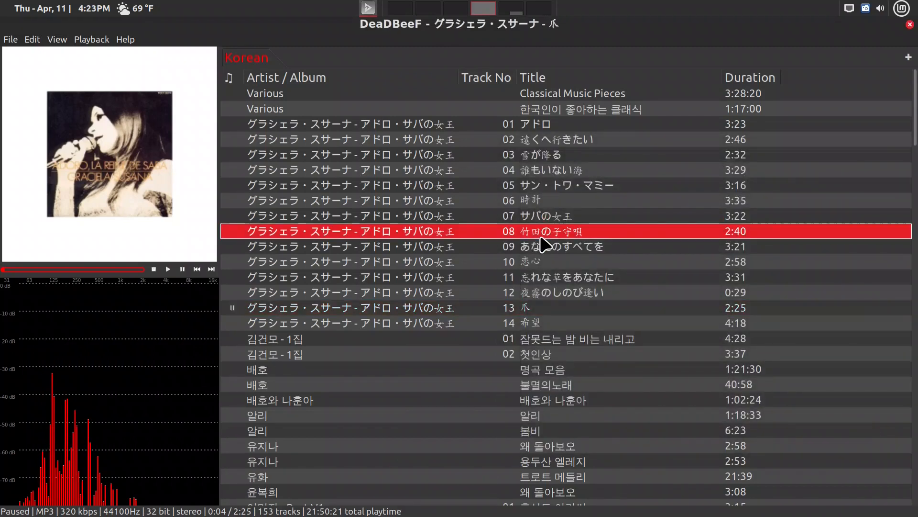
{"action": "double_click", "coordinate": [570, 281]}
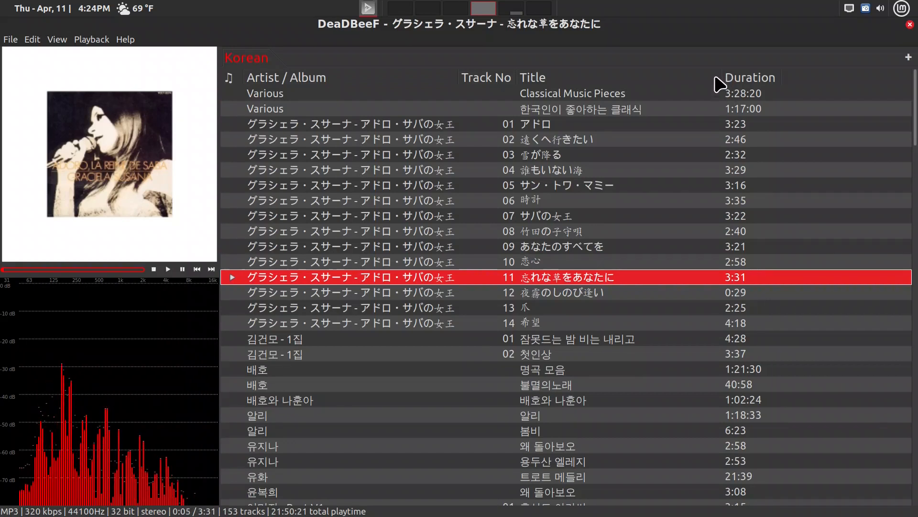
- Widen the playlist's Title column and pause playback
{"action": "left_click_drag", "start_coordinate": [716, 77], "coordinate": [814, 80]}
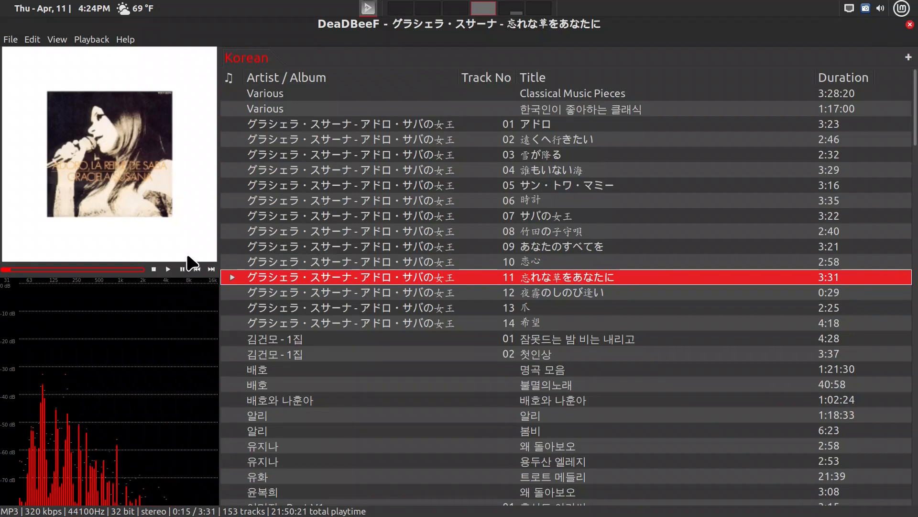
{"action": "left_click", "coordinate": [182, 269]}
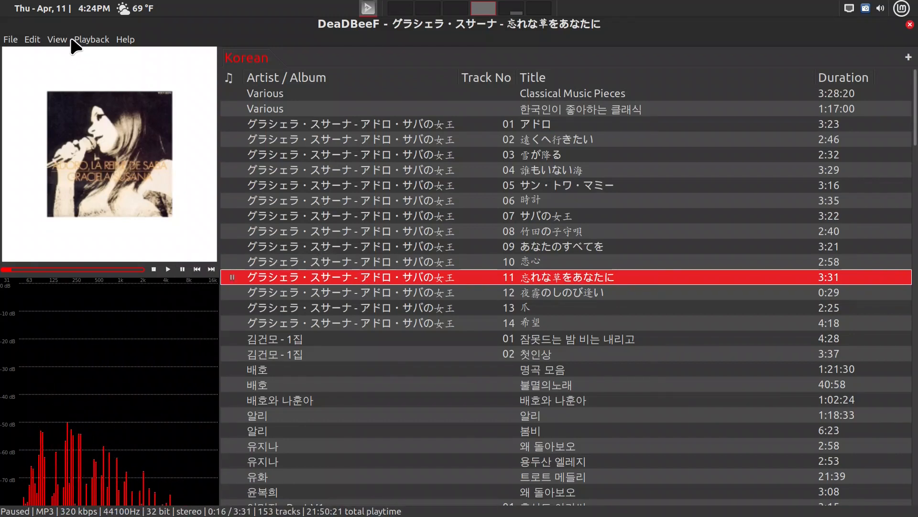
- Reopen Preferences and show the Hotkeys settings
{"action": "left_click", "coordinate": [57, 39]}
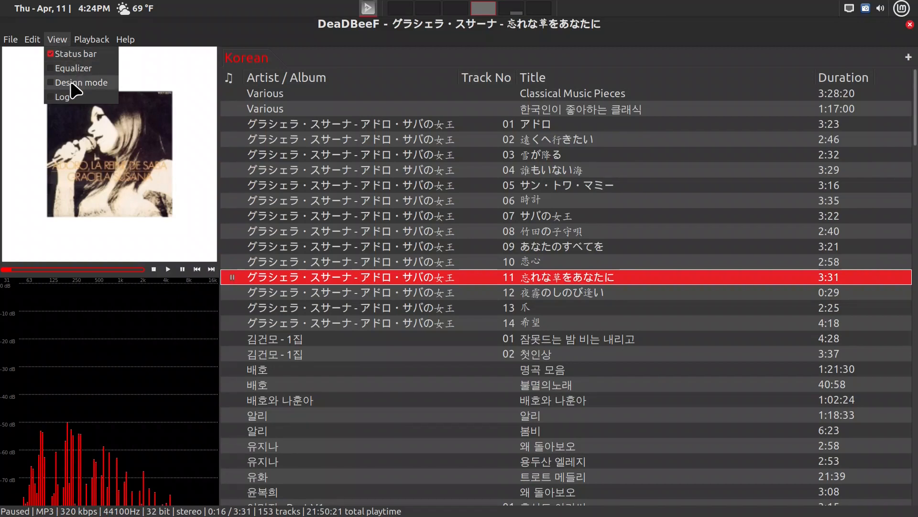
{"action": "mouse_move", "coordinate": [32, 39]}
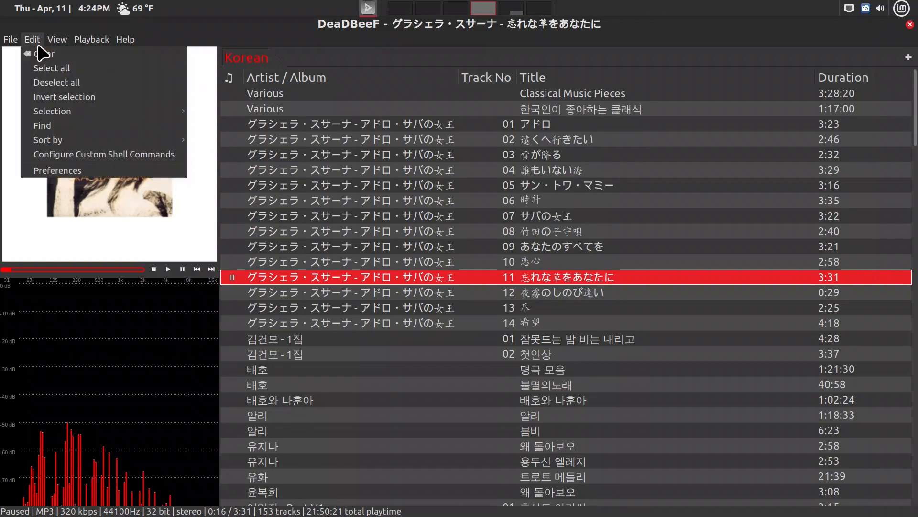
{"action": "left_click", "coordinate": [56, 171]}
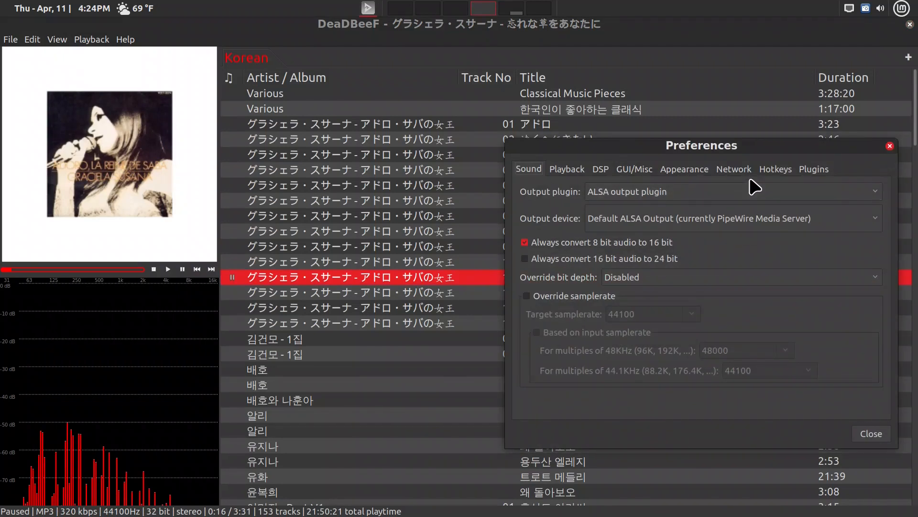
{"action": "left_click", "coordinate": [696, 170]}
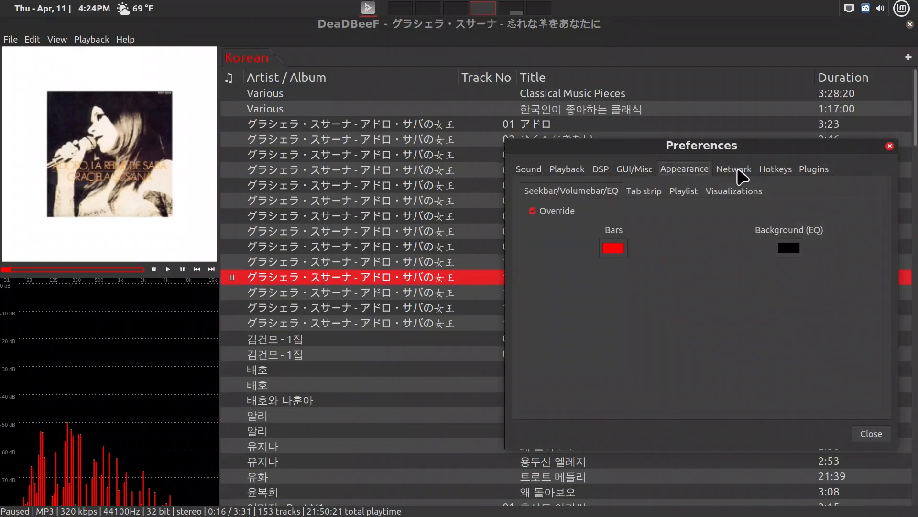
{"action": "left_click", "coordinate": [784, 170]}
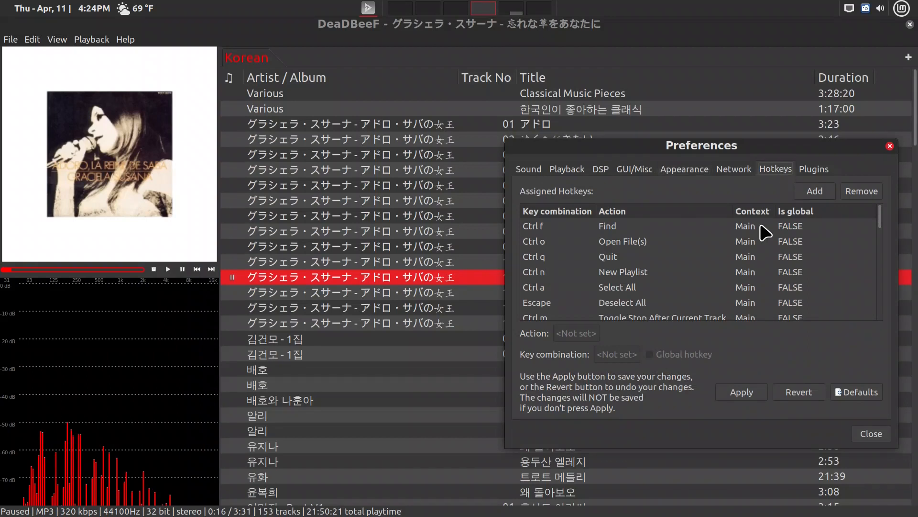
- Remove the assigned hotkeys for Toggle Stop After Current Track and Jump to Currently Playing Track
{"action": "left_click", "coordinate": [684, 228]}
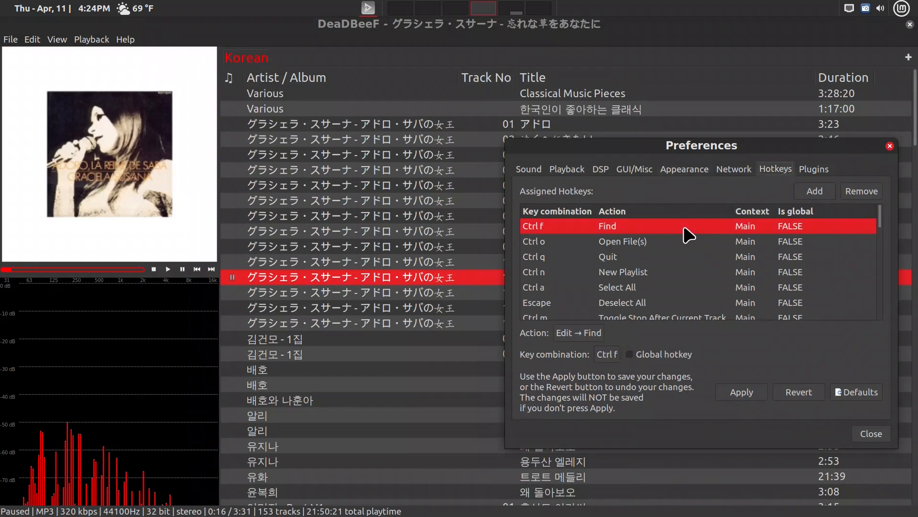
{"action": "scroll", "coordinate": [686, 242], "scroll_direction": "down", "scroll_amount": 2}
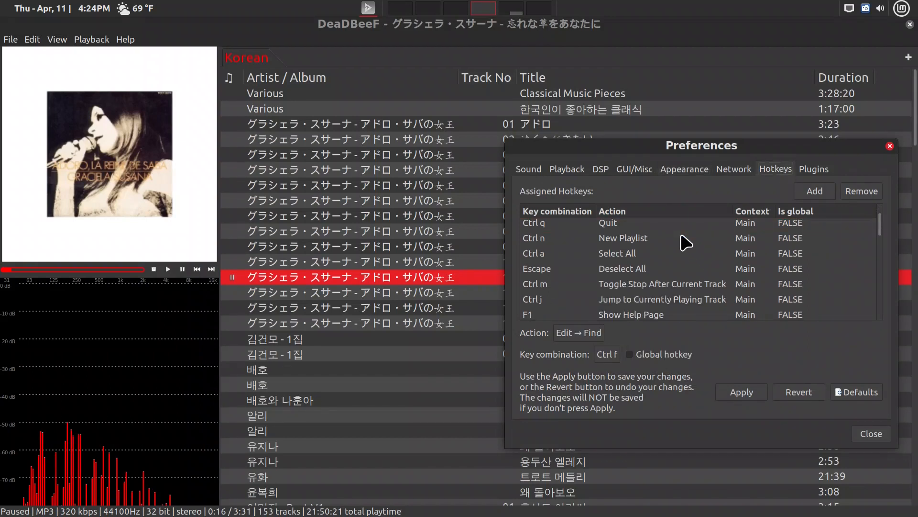
{"action": "left_click", "coordinate": [681, 281]}
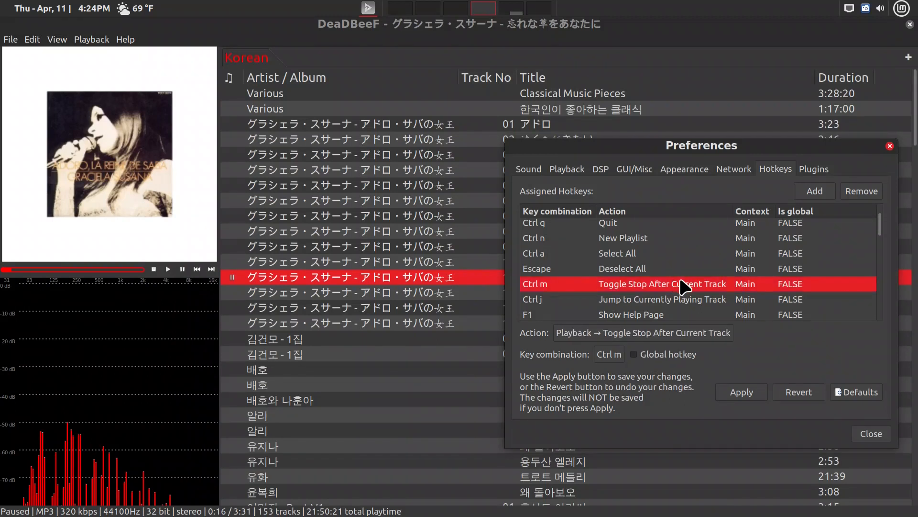
{"action": "left_click", "coordinate": [860, 192]}
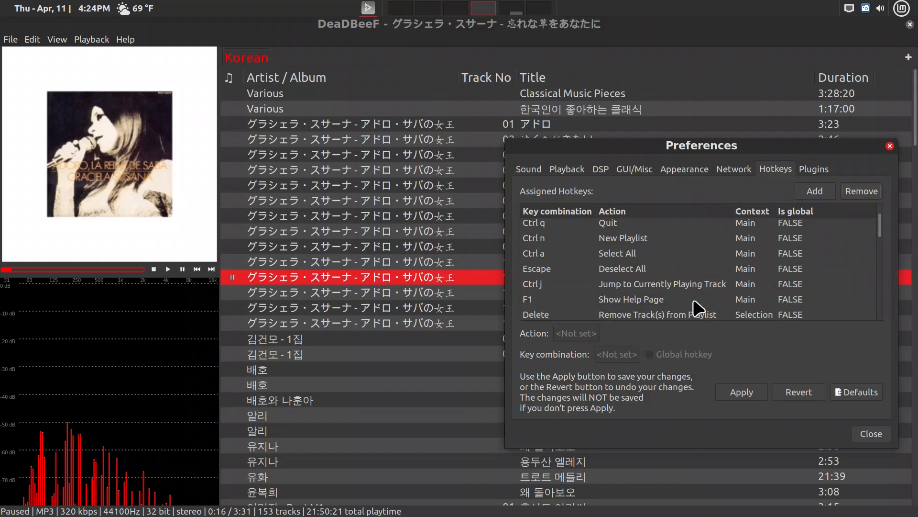
{"action": "left_click", "coordinate": [694, 286]}
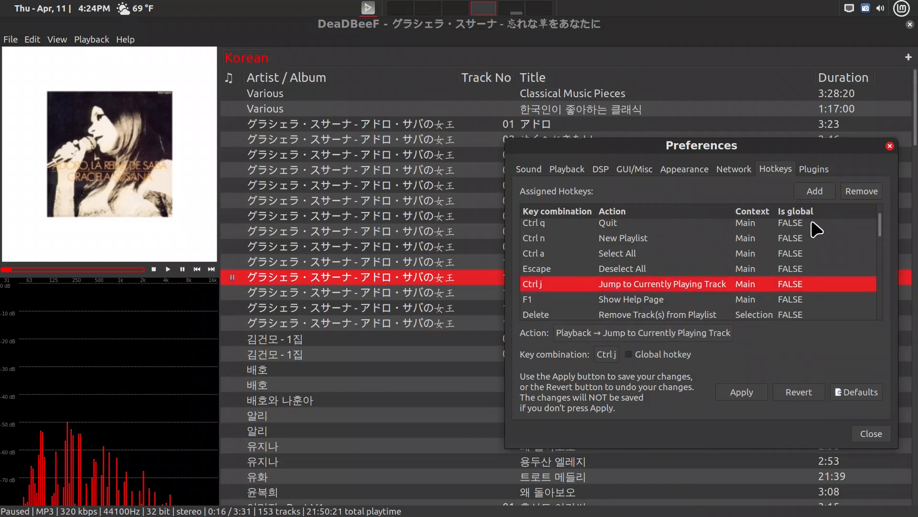
{"action": "left_click", "coordinate": [859, 192]}
- Remove the assigned hotkey for Toggle Stop After Current Album
{"action": "scroll", "coordinate": [735, 314], "scroll_direction": "down", "scroll_amount": 1}
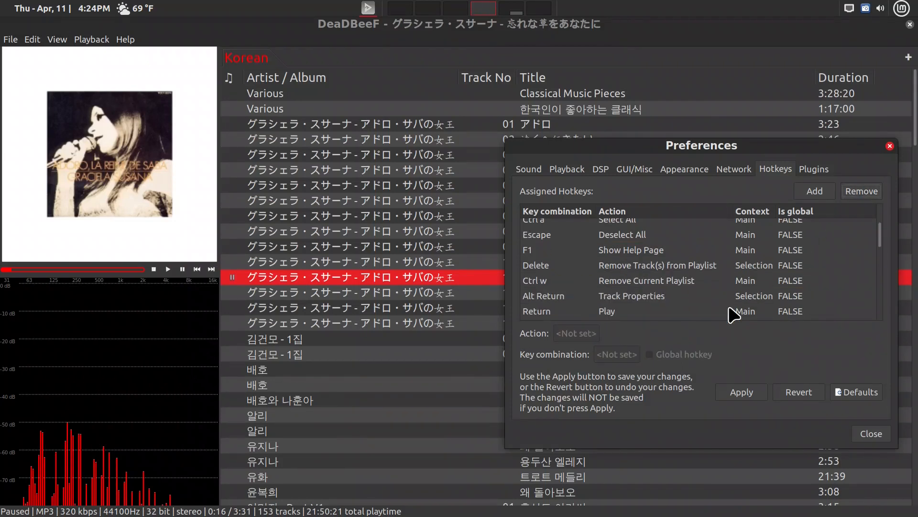
{"action": "scroll", "coordinate": [735, 314], "scroll_direction": "down", "scroll_amount": 7}
{"action": "scroll", "coordinate": [734, 313], "scroll_direction": "down", "scroll_amount": 2}
{"action": "left_click", "coordinate": [734, 312]}
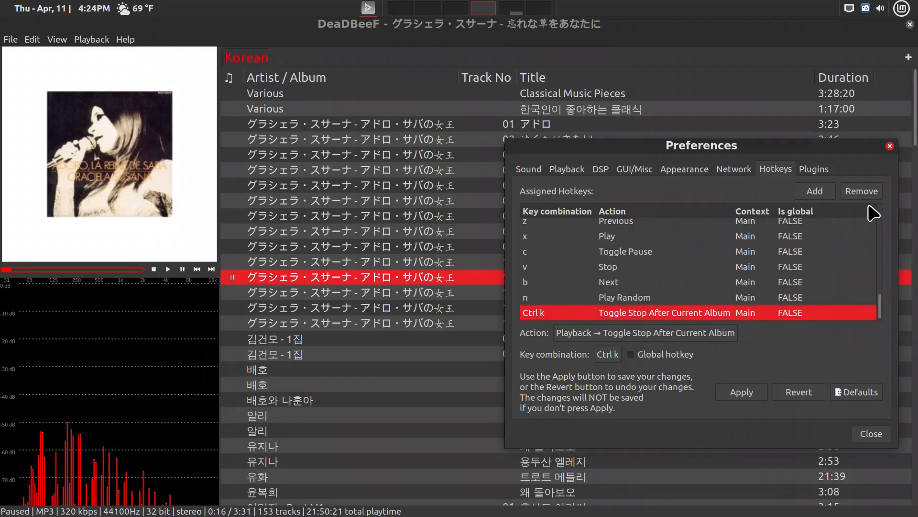
{"action": "left_click", "coordinate": [861, 191]}
- Change the key combination for Play Random to u and for Next to n
{"action": "left_click", "coordinate": [681, 313]}
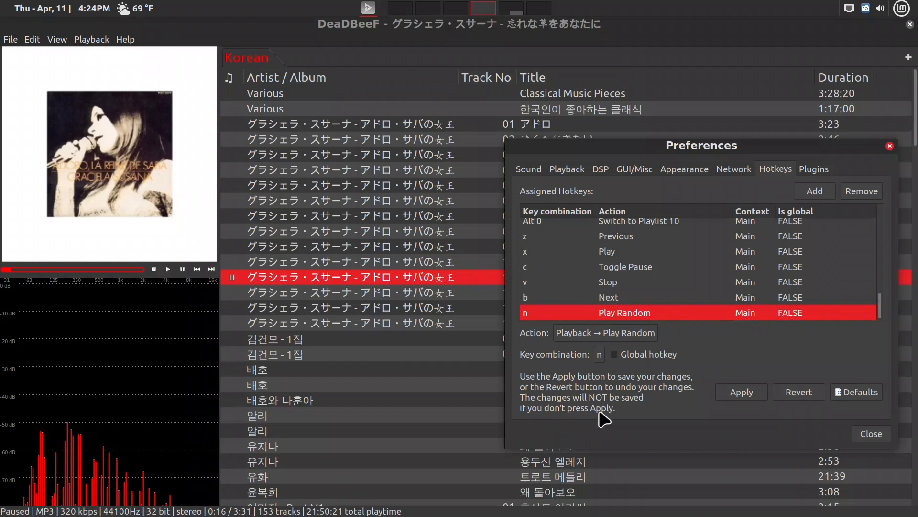
{"action": "left_click", "coordinate": [742, 393]}
{"action": "left_click", "coordinate": [599, 355]}
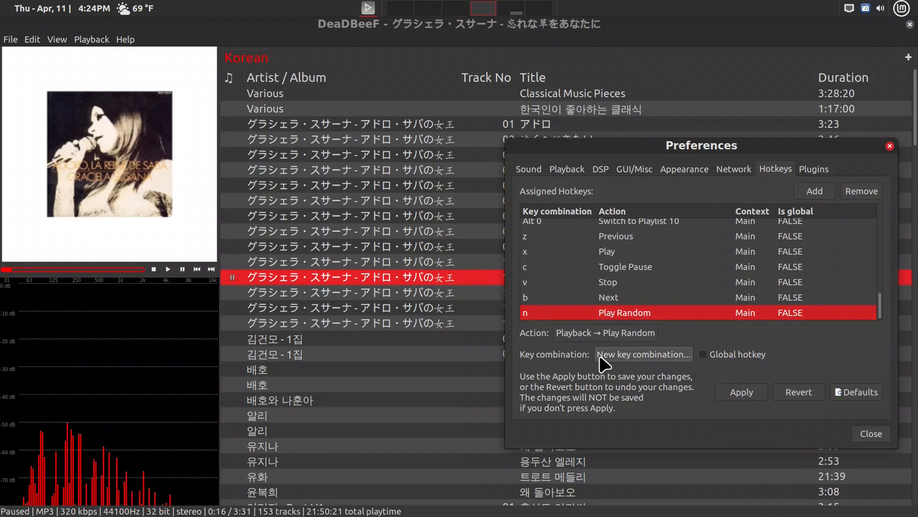
{"action": "key", "text": "u"}
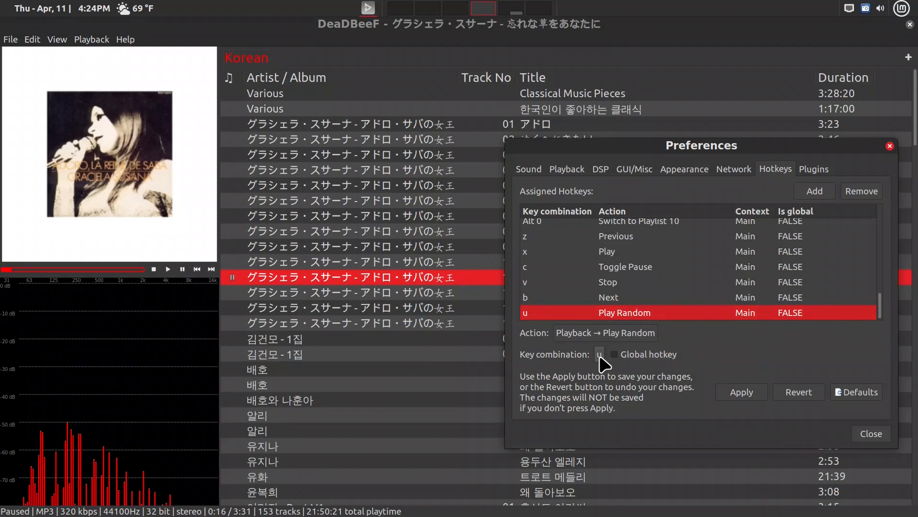
{"action": "left_click", "coordinate": [612, 296]}
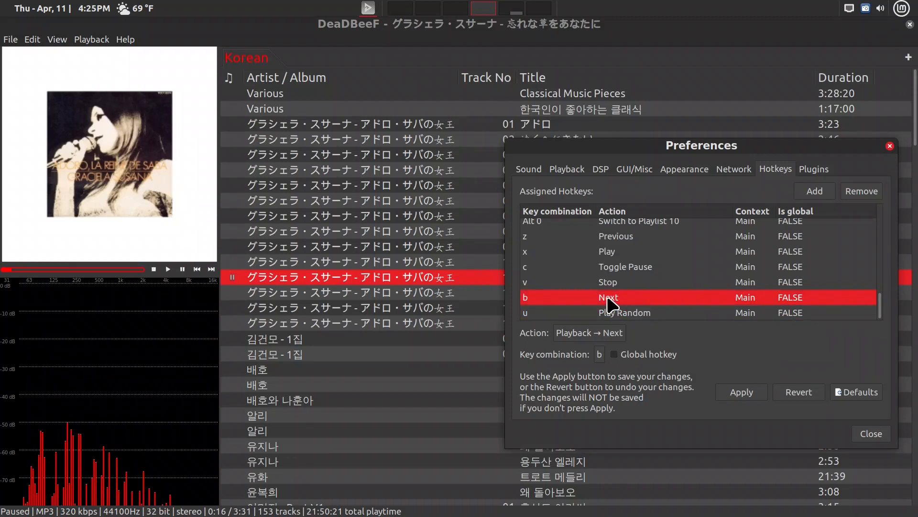
{"action": "left_click", "coordinate": [601, 354]}
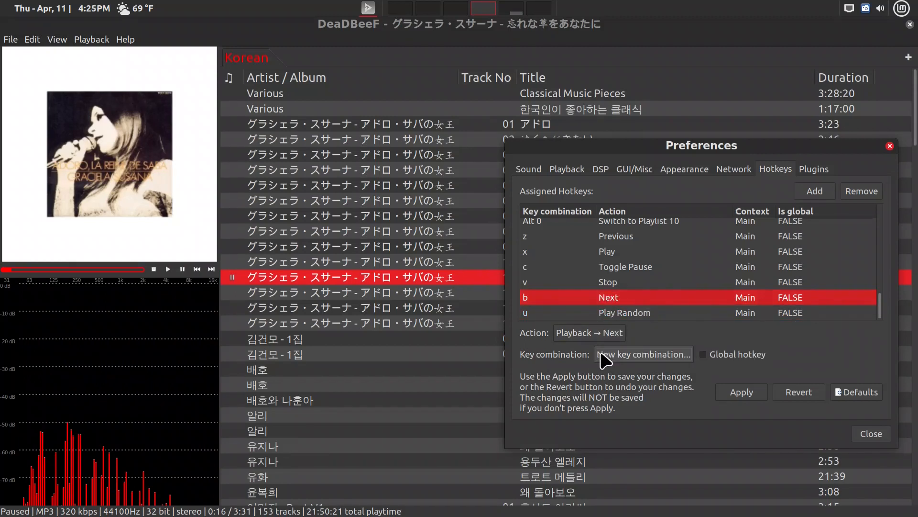
{"action": "key", "text": "n"}
- Remove the v hotkey for Stop and the x hotkey for Play, and assign m to Toggle Pause
{"action": "left_click", "coordinate": [609, 284]}
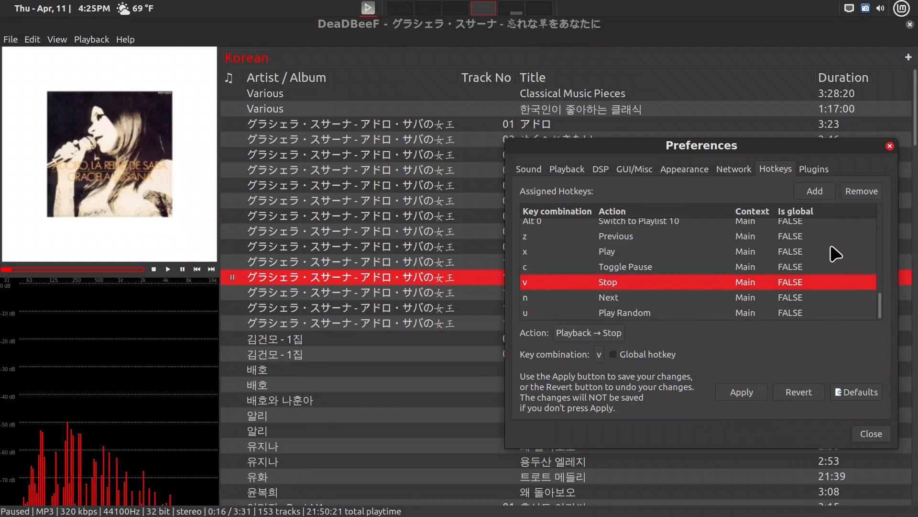
{"action": "left_click", "coordinate": [852, 193]}
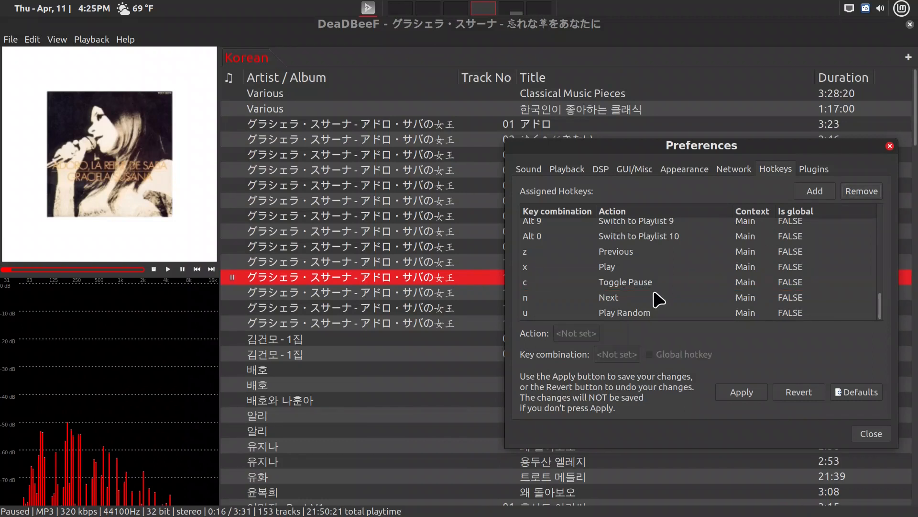
{"action": "left_click", "coordinate": [615, 286]}
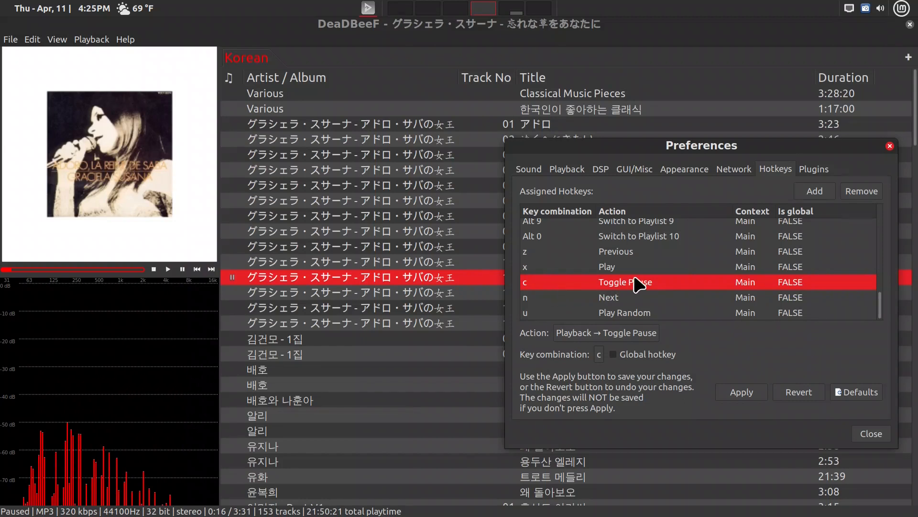
{"action": "left_click", "coordinate": [598, 355]}
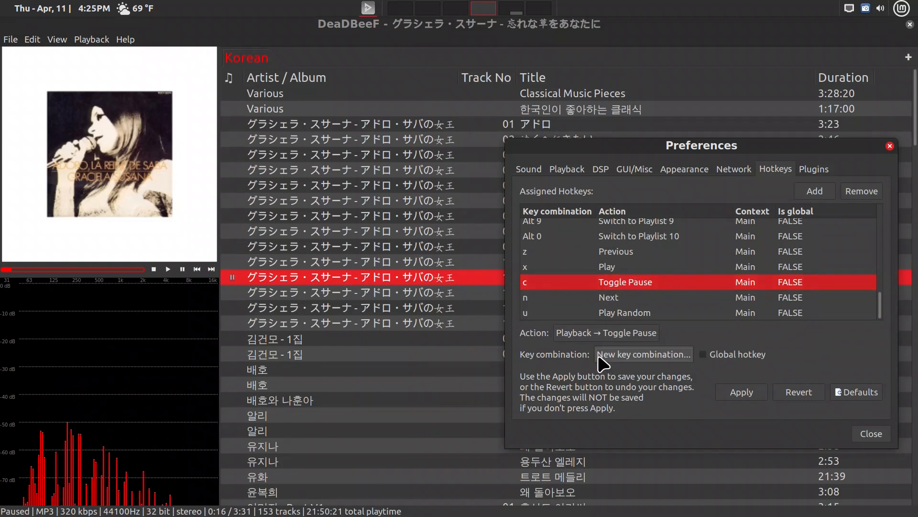
{"action": "key", "text": "m"}
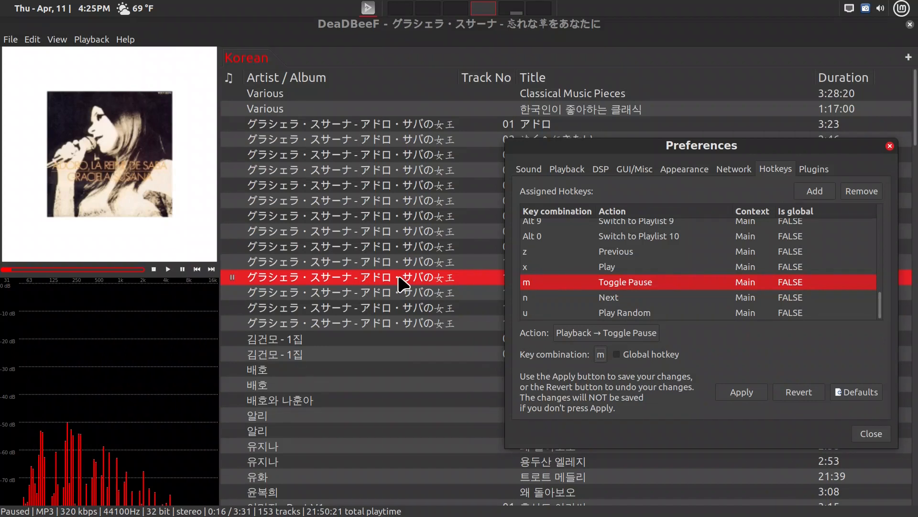
{"action": "left_click", "coordinate": [606, 267]}
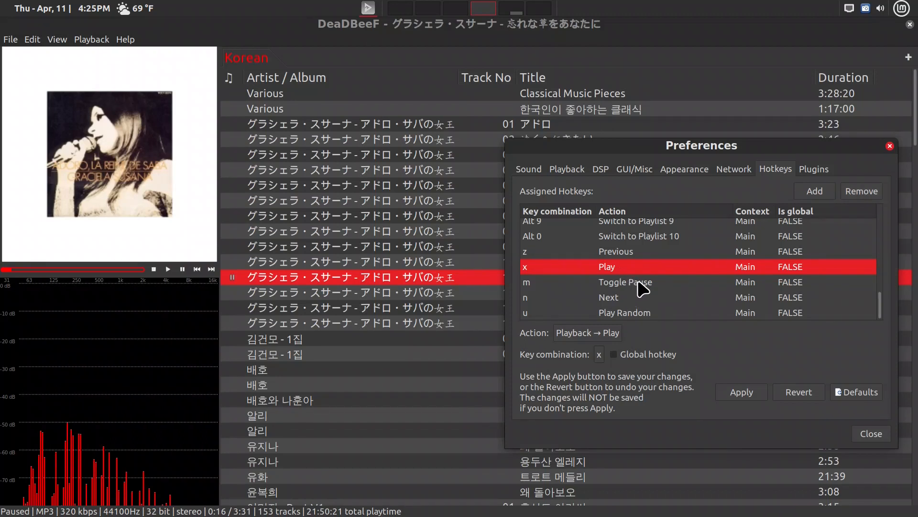
{"action": "left_click", "coordinate": [870, 195]}
- Change the key combination for Previous to p, then apply the hotkey changes and close Preferences
{"action": "left_click", "coordinate": [669, 268]}
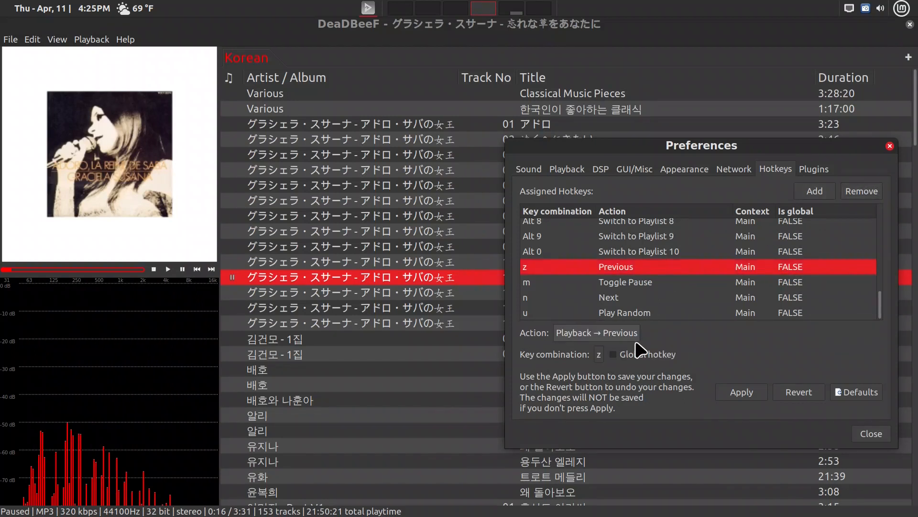
{"action": "left_click", "coordinate": [599, 355]}
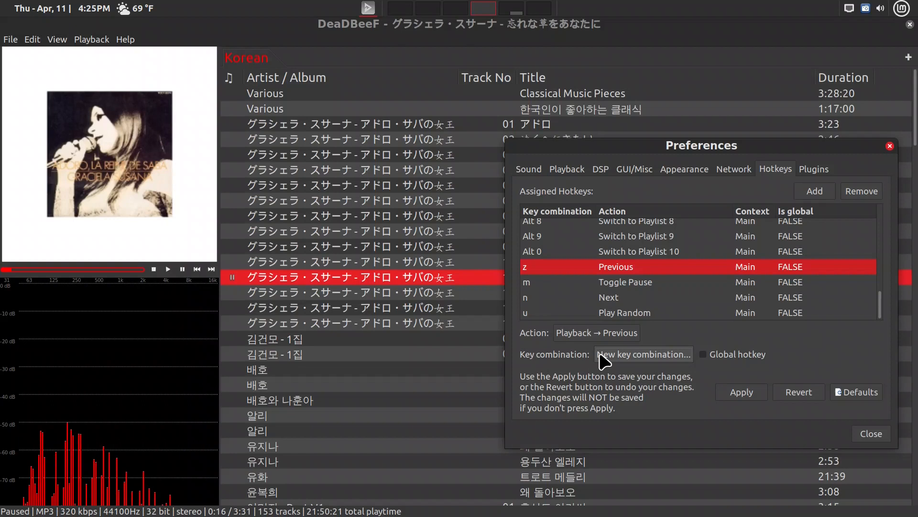
{"action": "key", "text": "p"}
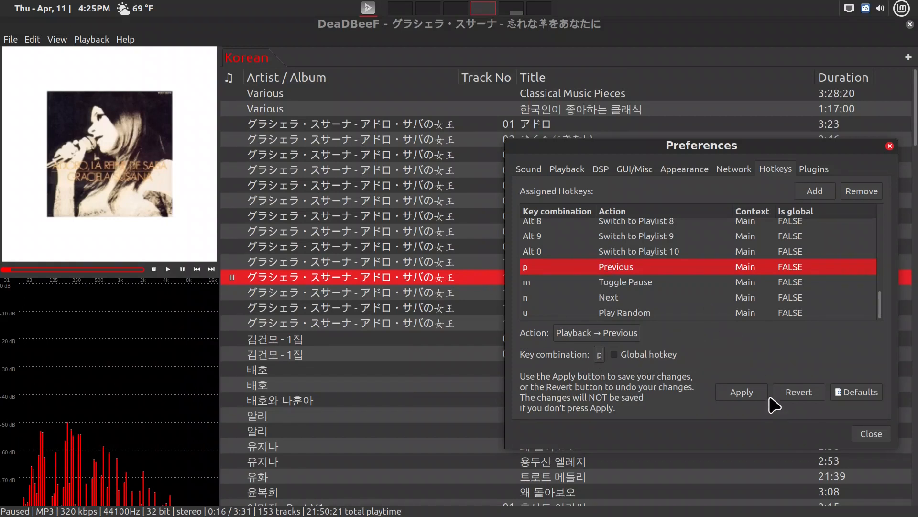
{"action": "left_click", "coordinate": [746, 393]}
{"action": "left_click", "coordinate": [871, 433]}
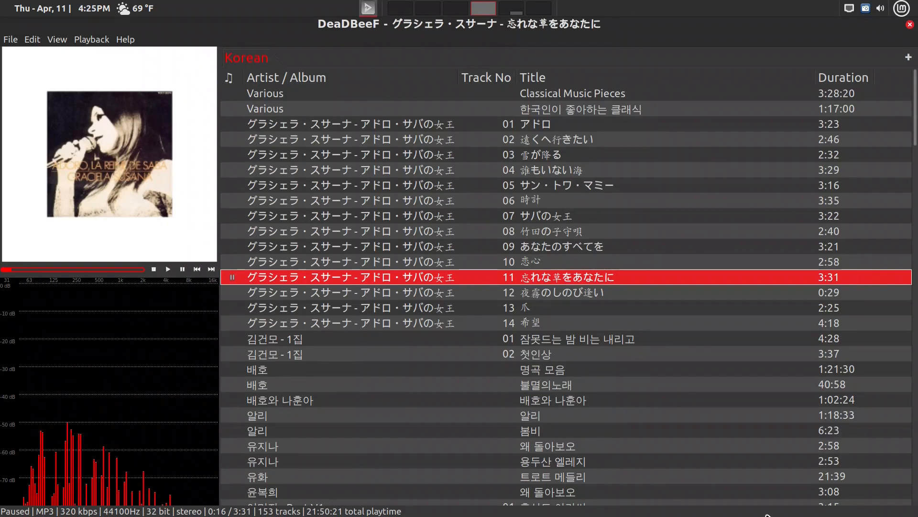
- Test the Play Random and Toggle Pause hotkeys by jumping between random playlist tracks and pausing them
{"action": "key", "text": "p"}
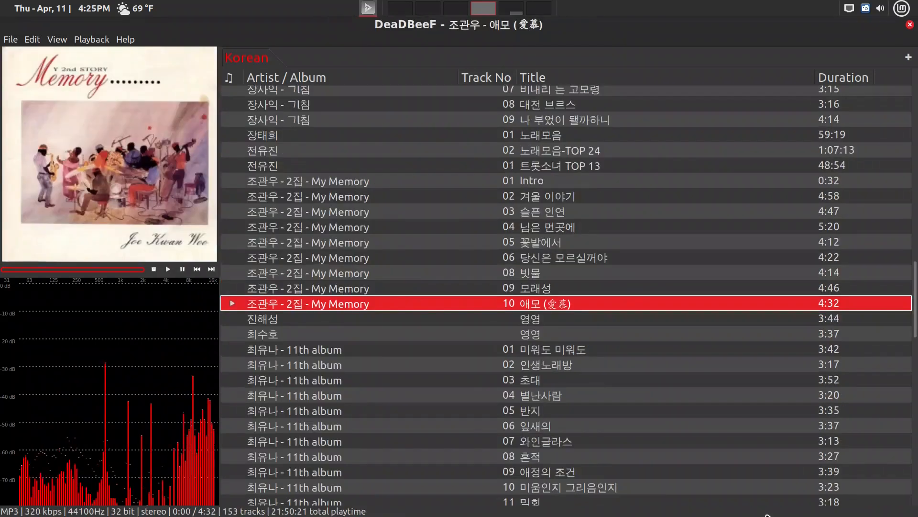
{"action": "key", "text": "p"}
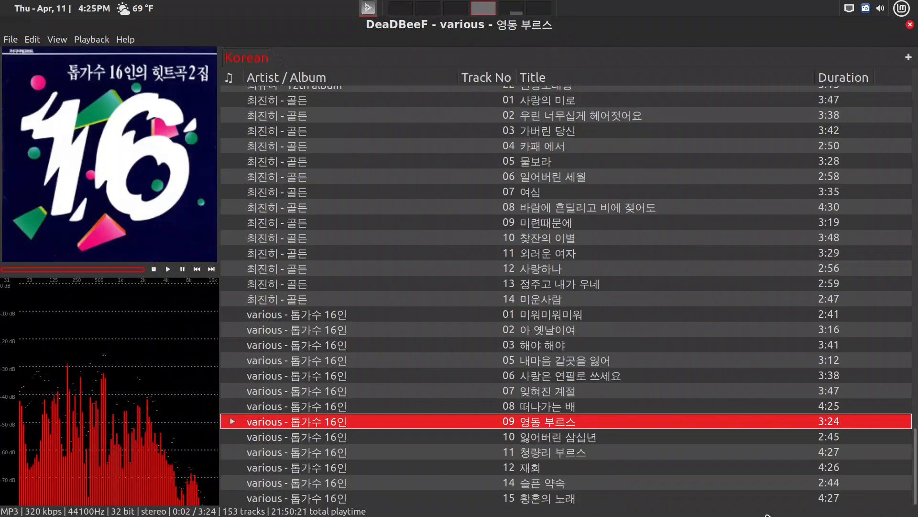
{"action": "key", "text": "space"}
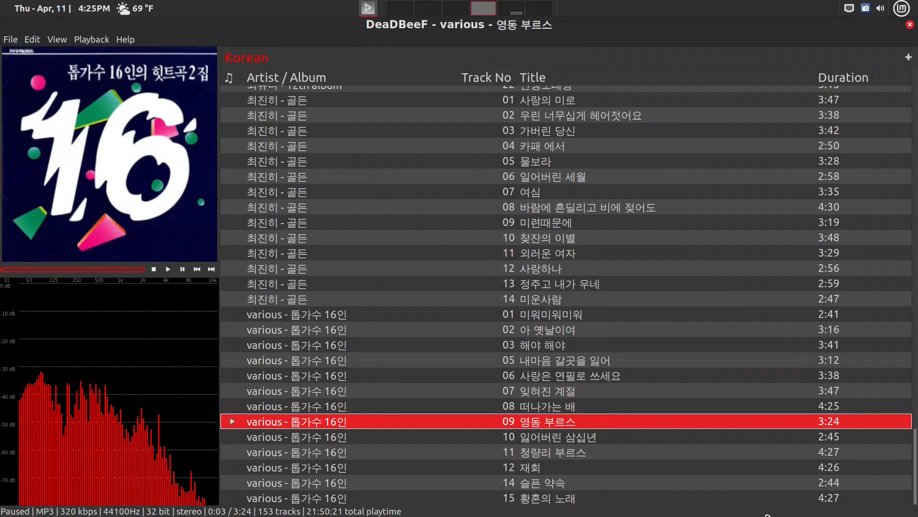
{"action": "key", "text": "n"}
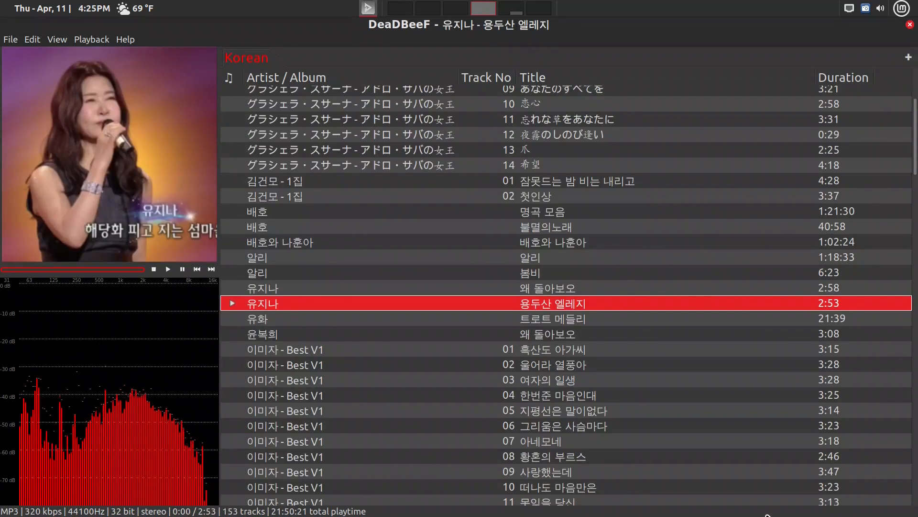
{"action": "key", "text": "space"}
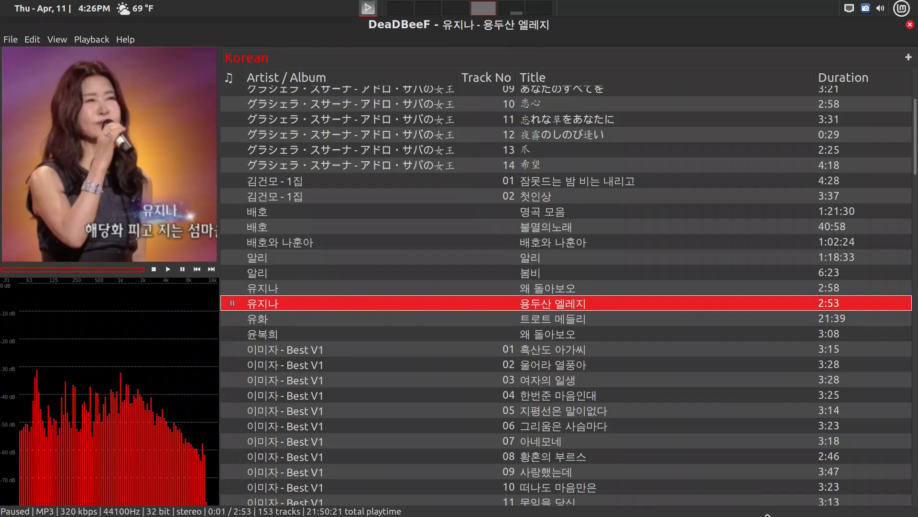
- Test the Previous and Next hotkeys by going back one track and forward three tracks, and pause playback
{"action": "key", "text": "z"}
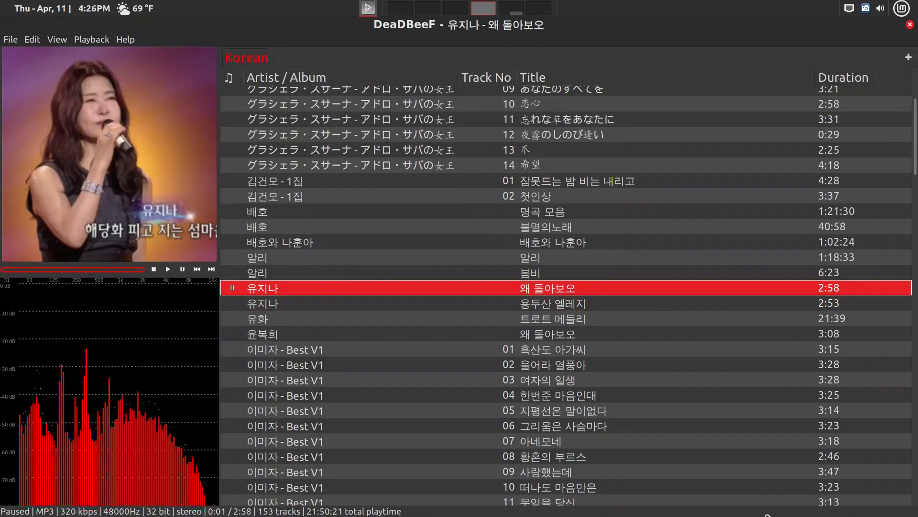
{"action": "key", "text": "b"}
{"action": "key", "text": "b"}
{"action": "key", "text": "b"}
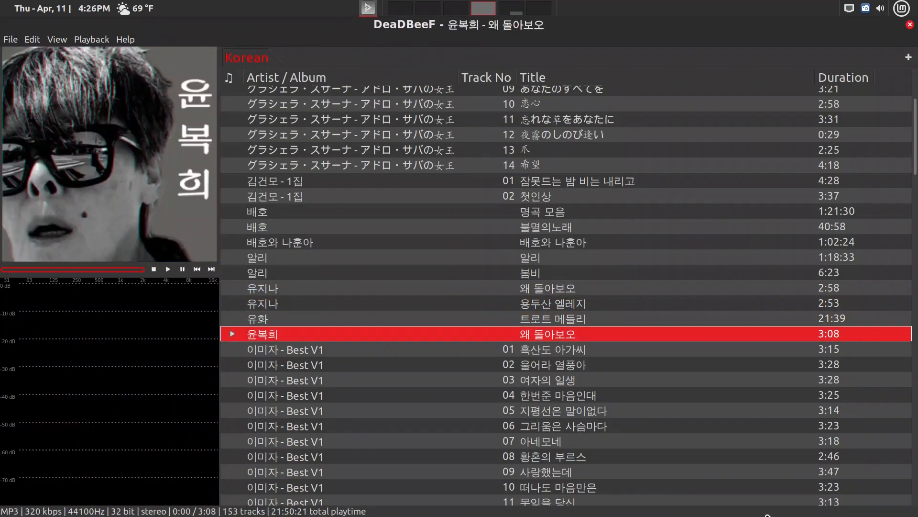
{"action": "key", "text": "c"}
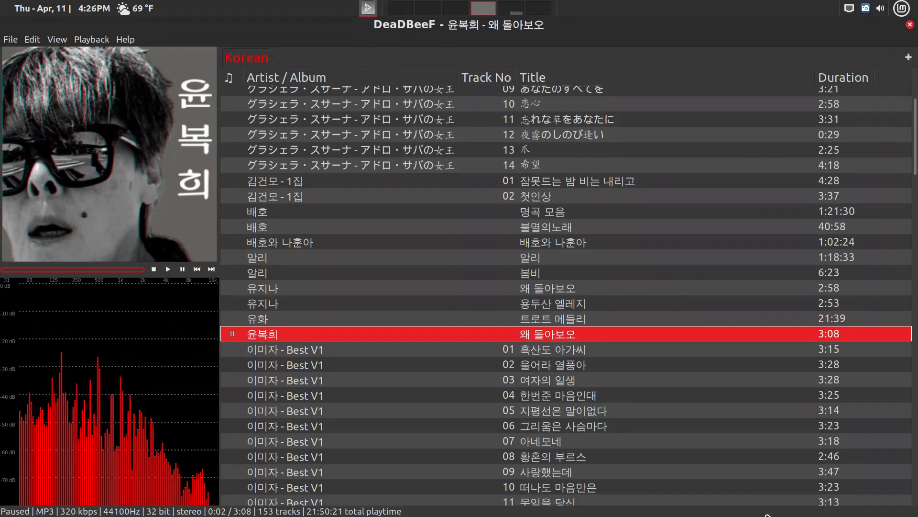
- Quit the music player and open the screen recorder's menu
{"action": "key", "text": "ctrl+q"}
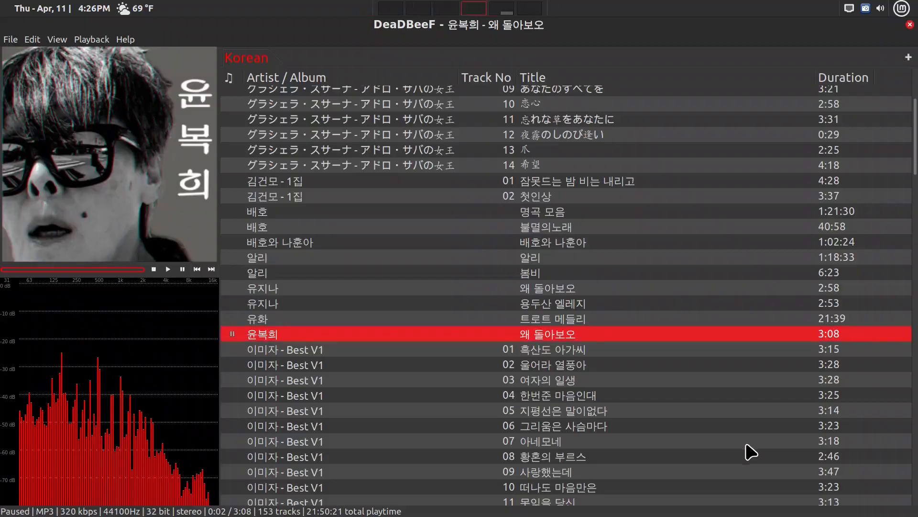
{"action": "left_click", "coordinate": [866, 9]}
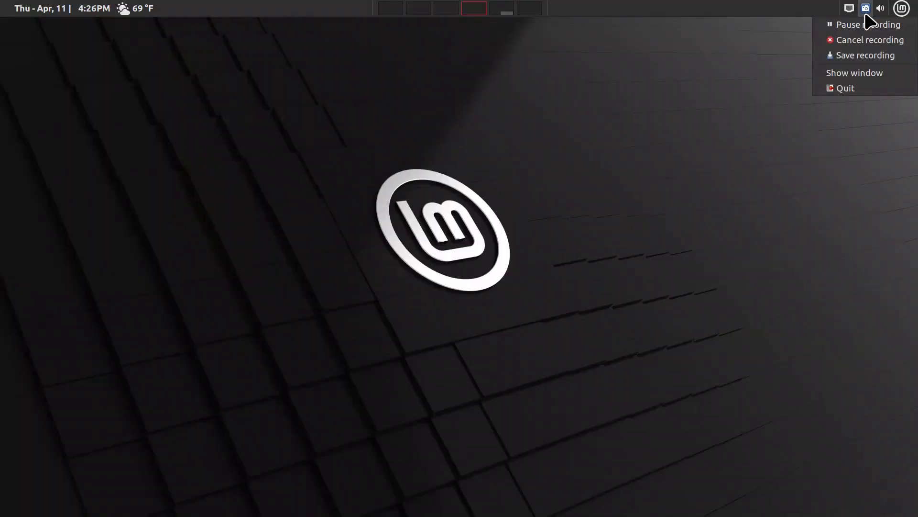